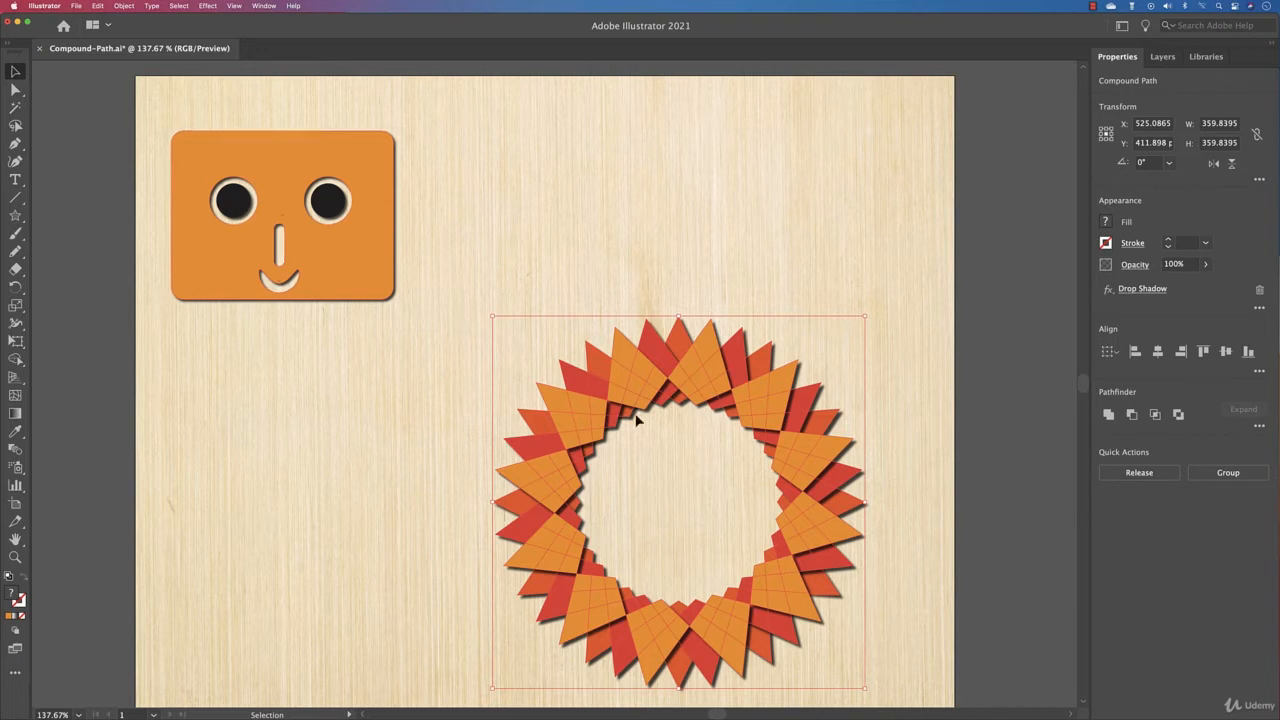
# Draw an orange rectangle about 344 by 173 pt in the middle of the empty artboard
pyautogui.click(677, 449)
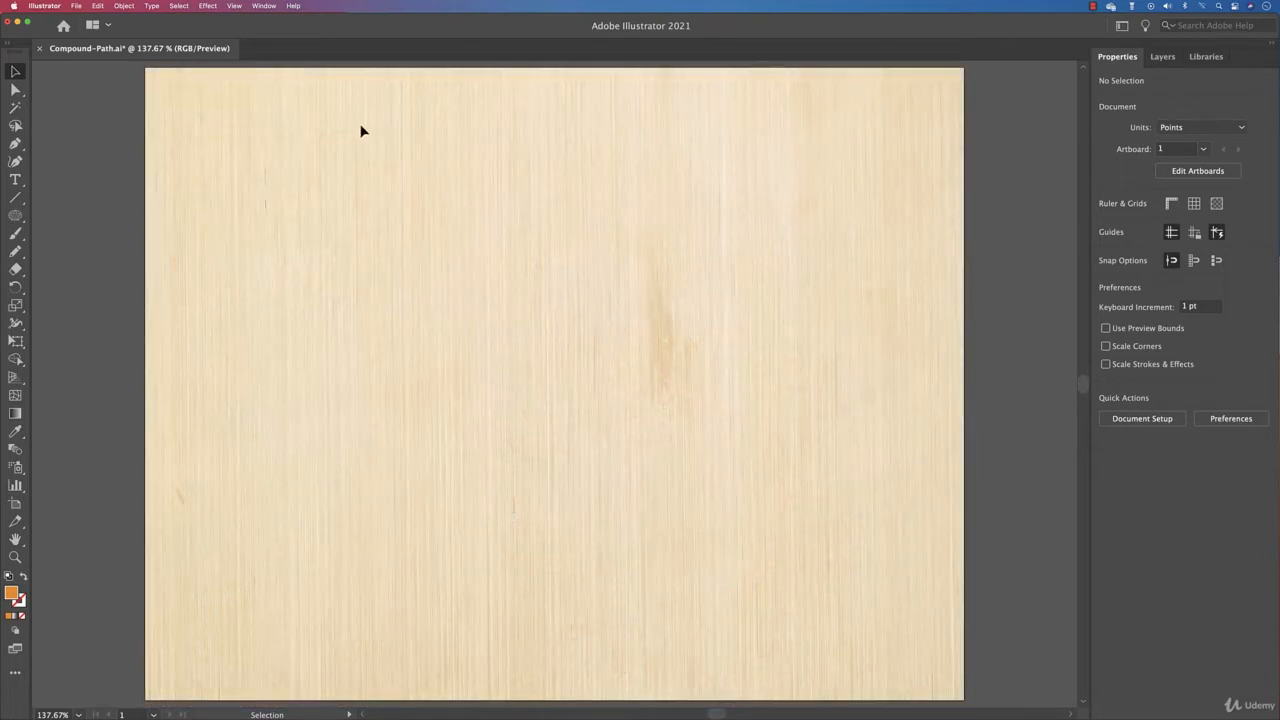
pyautogui.click(15, 215)
pyautogui.click(68, 216)
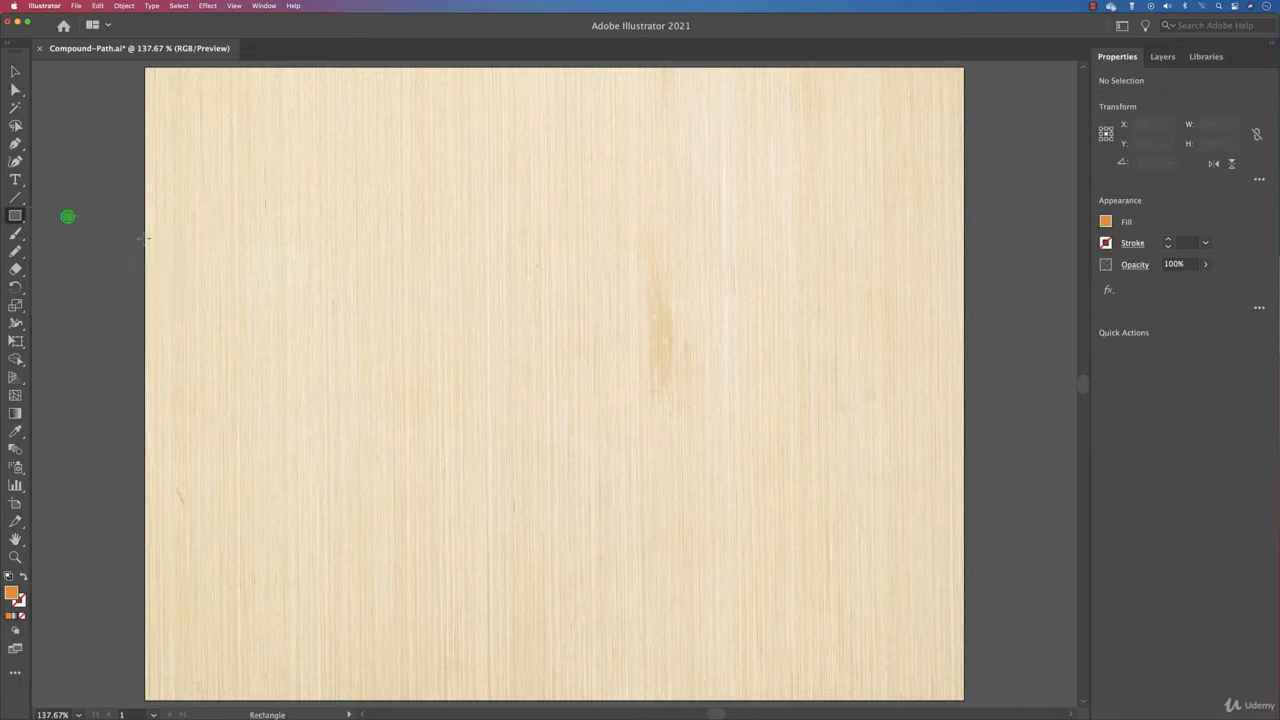
pyautogui.moveTo(369, 256); pyautogui.dragTo(726, 434)
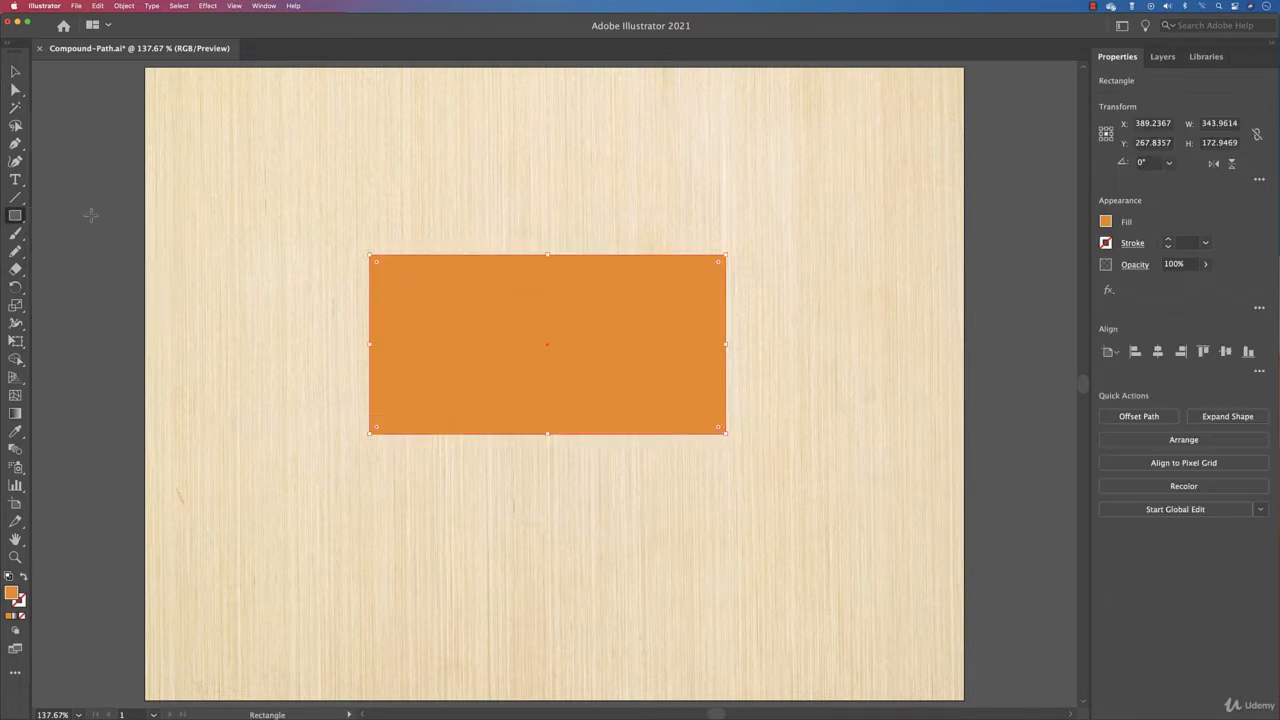
# Draw a dark red circle about 47 pt wide in the rectangle's upper left and duplicate it to the upper right and lower middle
pyautogui.click(15, 215)
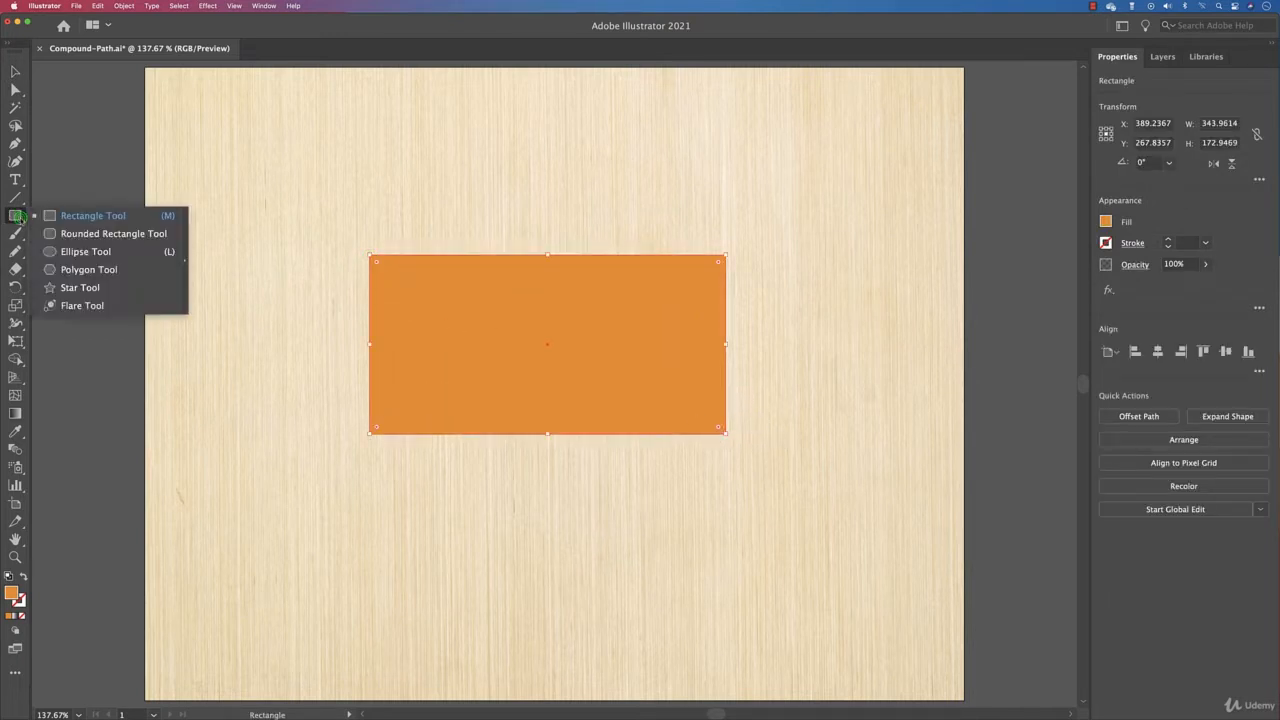
pyautogui.click(74, 249)
pyautogui.moveTo(433, 300); pyautogui.dragTo(483, 348)
pyautogui.click(1105, 222)
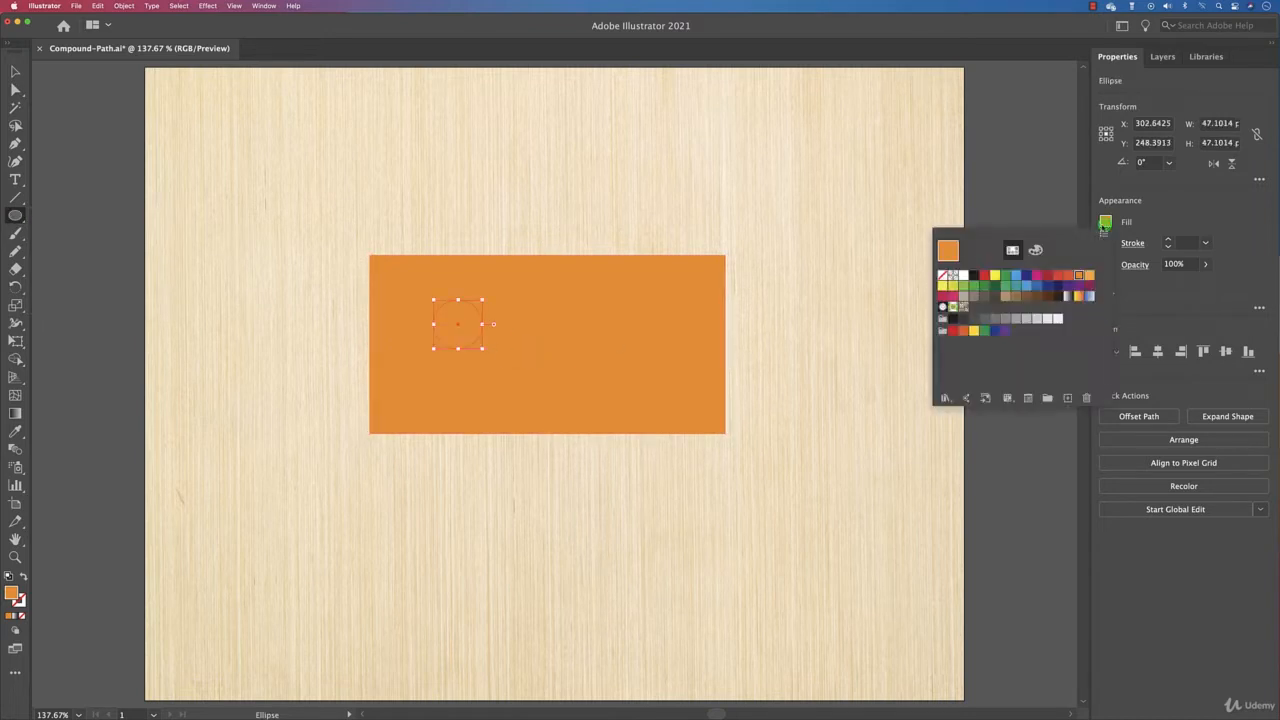
pyautogui.click(1047, 274)
pyautogui.click(437, 285)
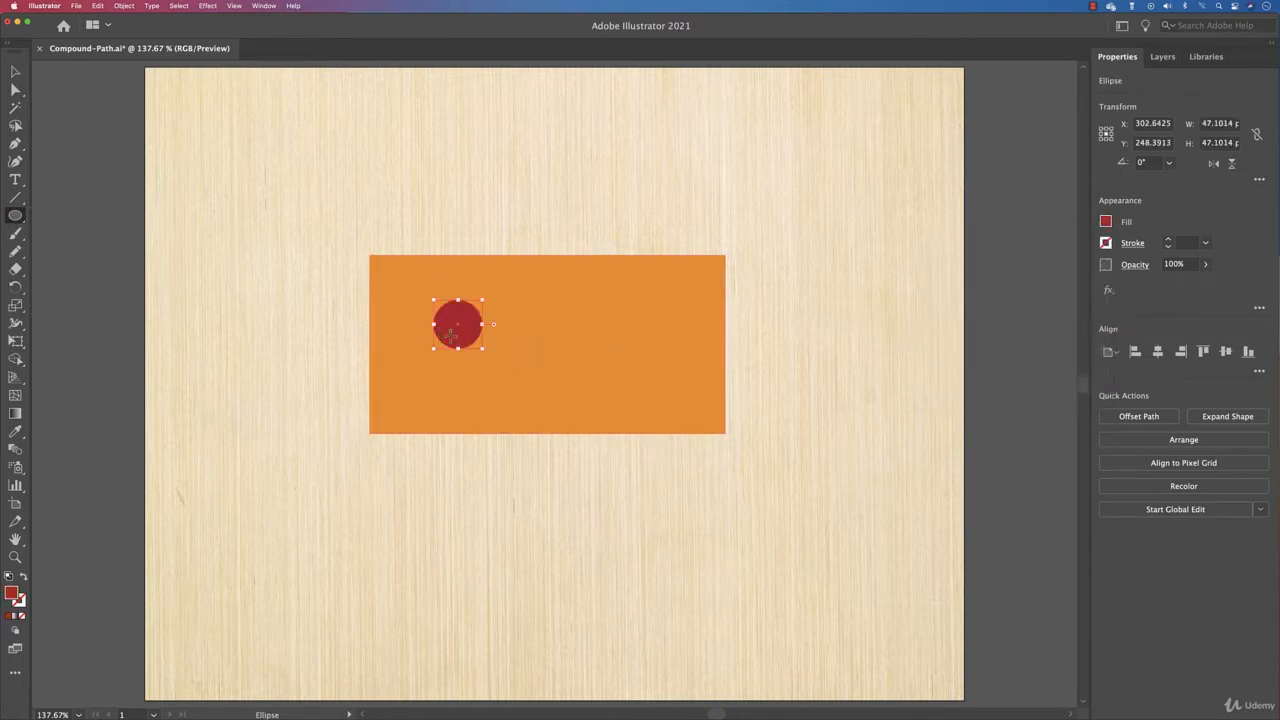
pyautogui.press('v')
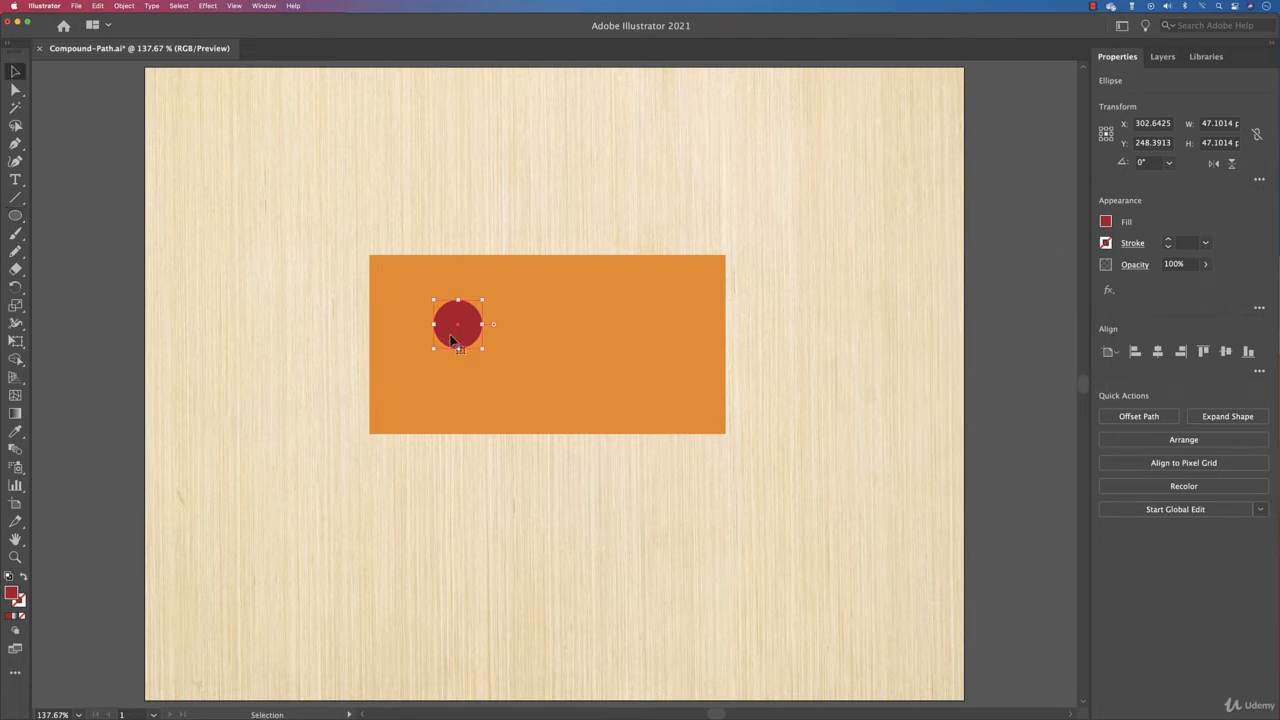
pyautogui.moveTo(451, 340); pyautogui.dragTo(532, 401)
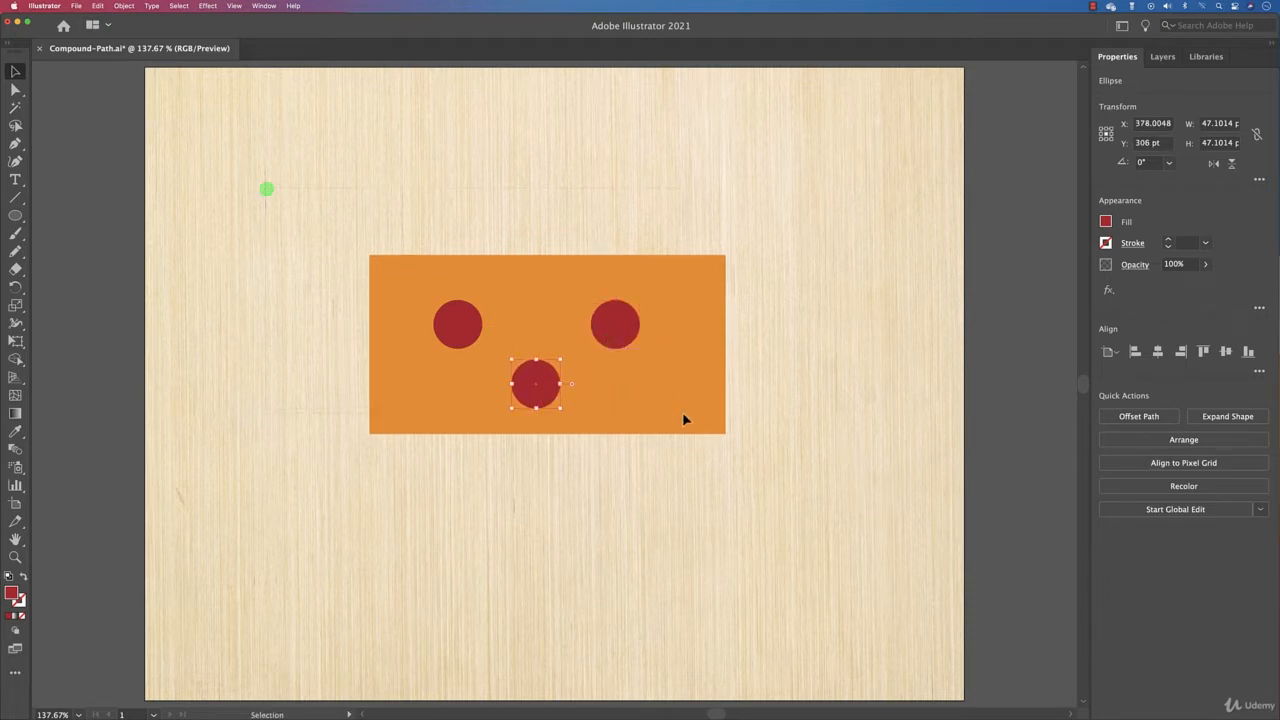
# Combine the rectangle and the three red circles into one compound path, and deselect it
pyautogui.press('super+a')
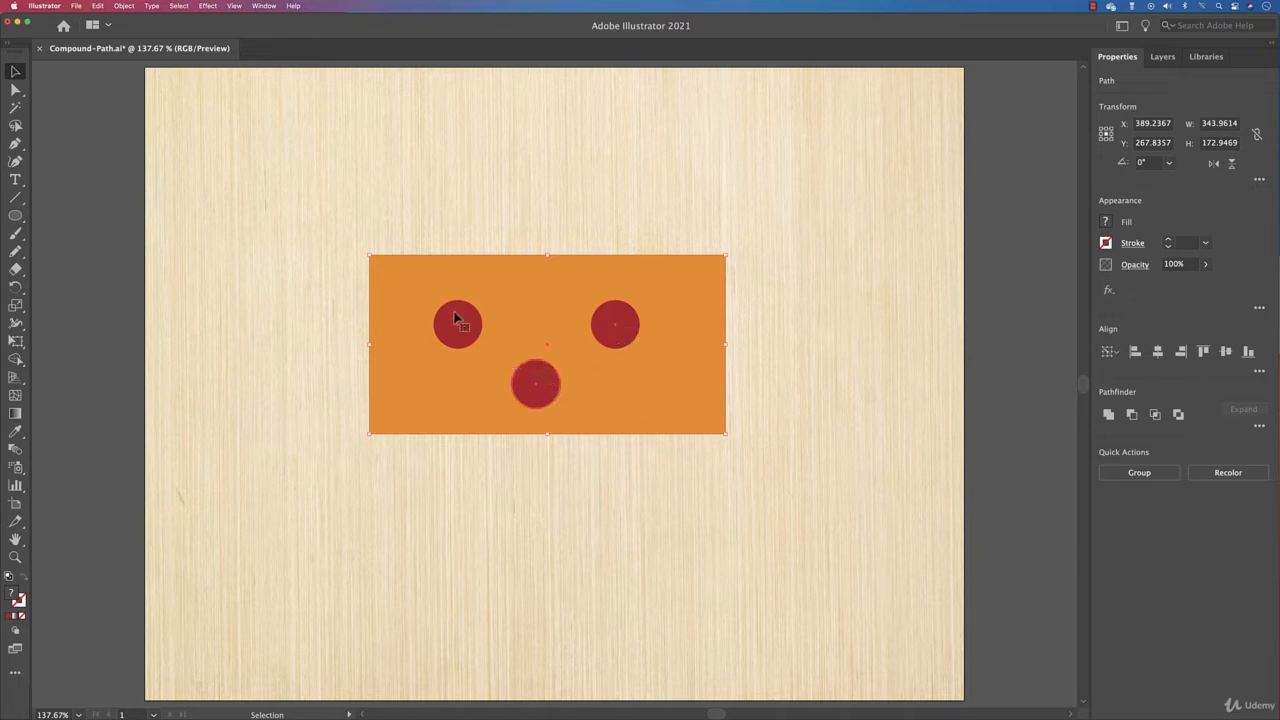
pyautogui.click(121, 6)
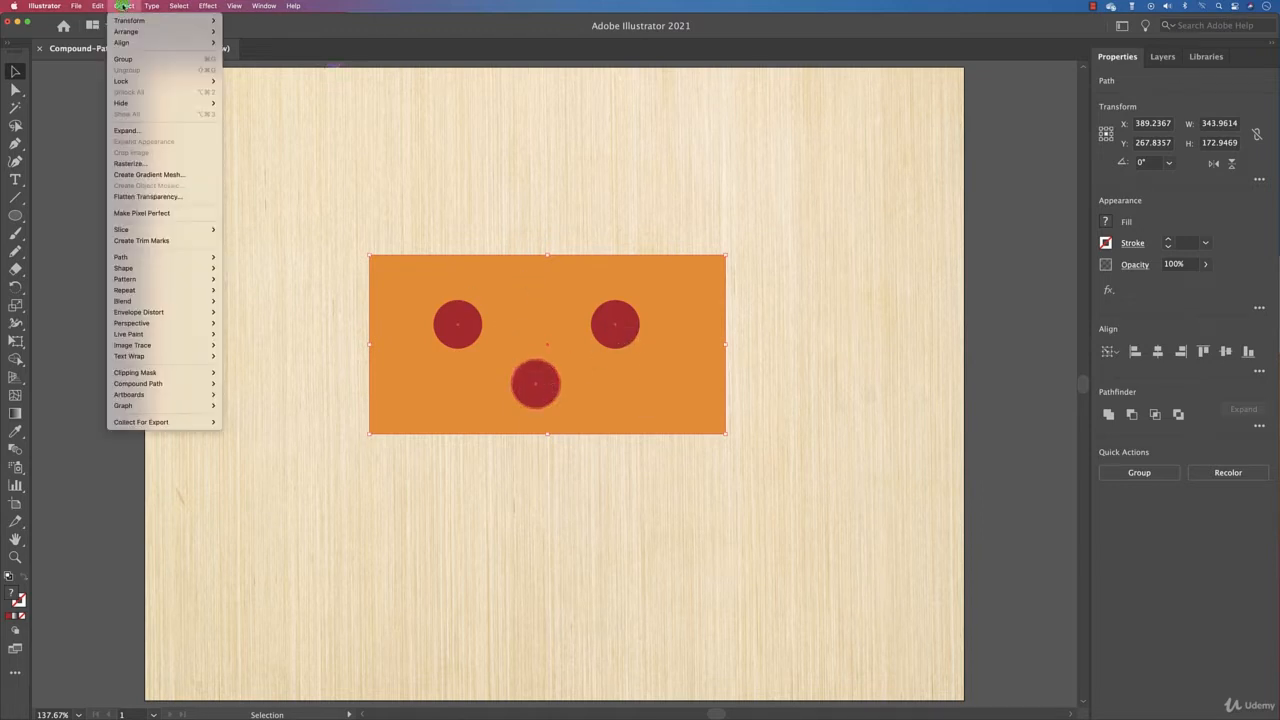
pyautogui.moveTo(151, 385)
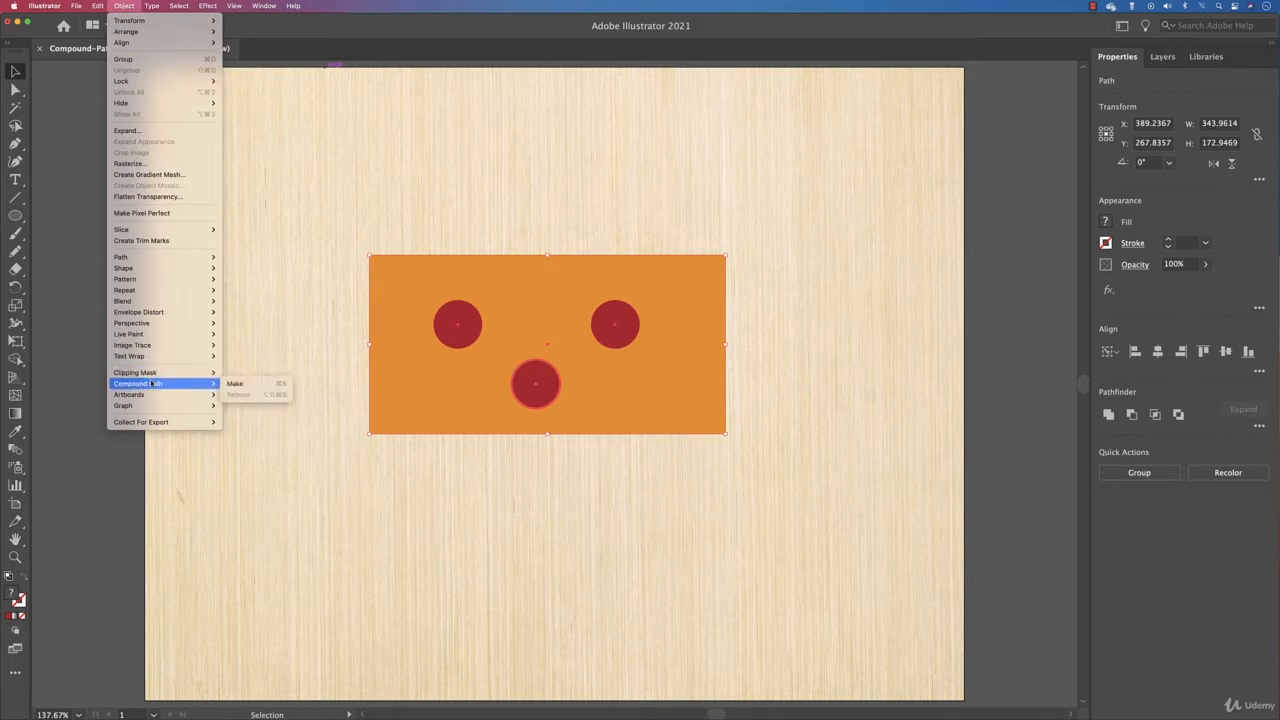
pyautogui.click(250, 385)
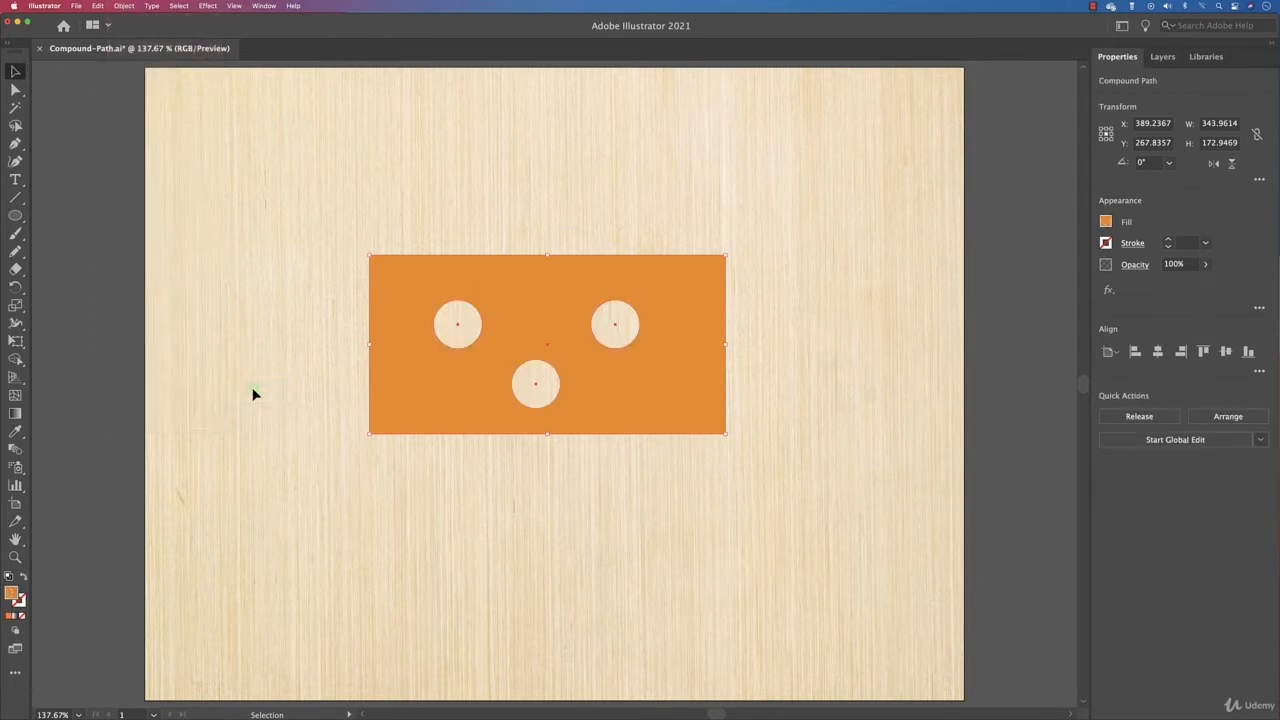
pyautogui.click(797, 403)
# Isolate the compound path, narrow only its rectangle from both sides around the circular holes, and exit isolation mode
pyautogui.click(676, 379)
pyautogui.doubleClick(726, 364)
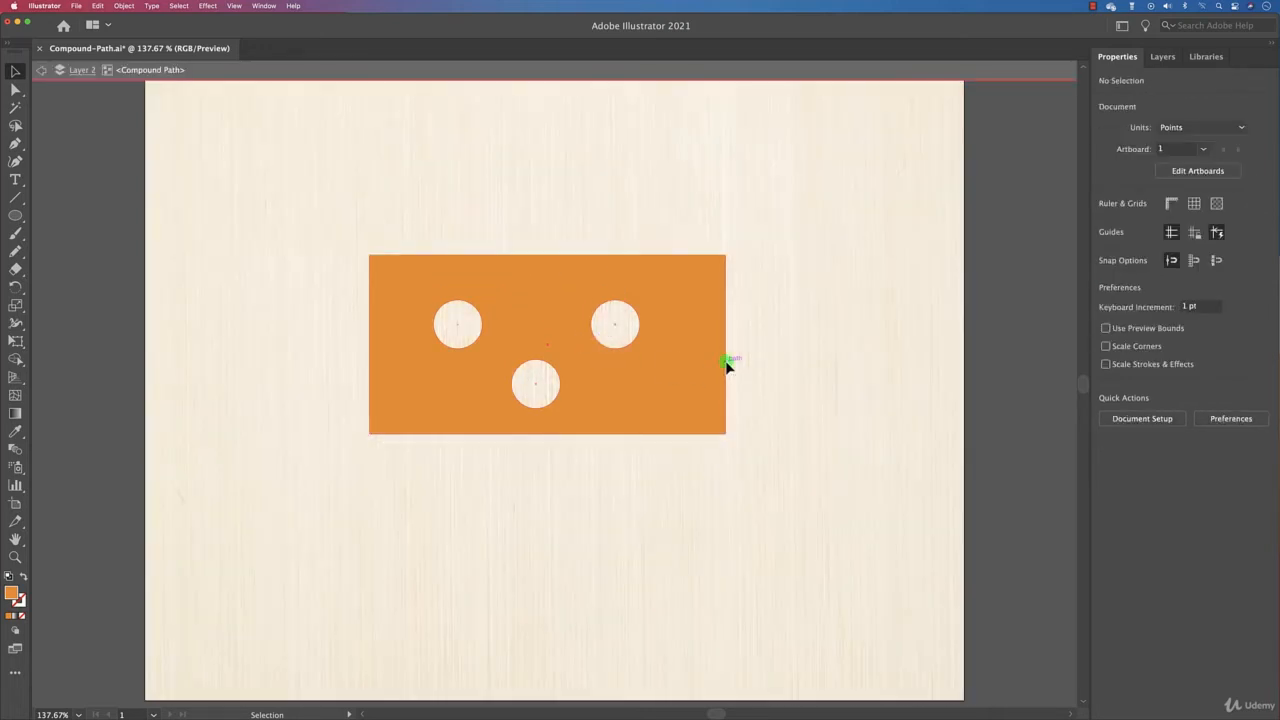
pyautogui.click(1158, 58)
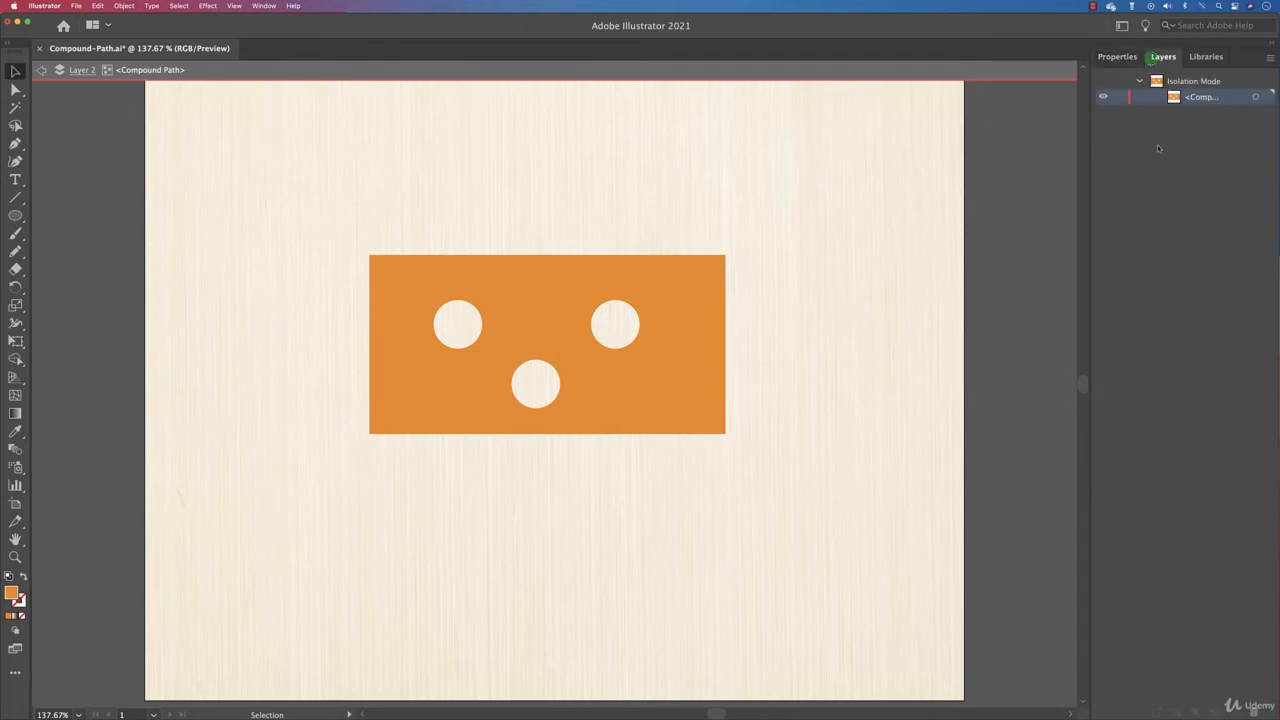
pyautogui.click(729, 300)
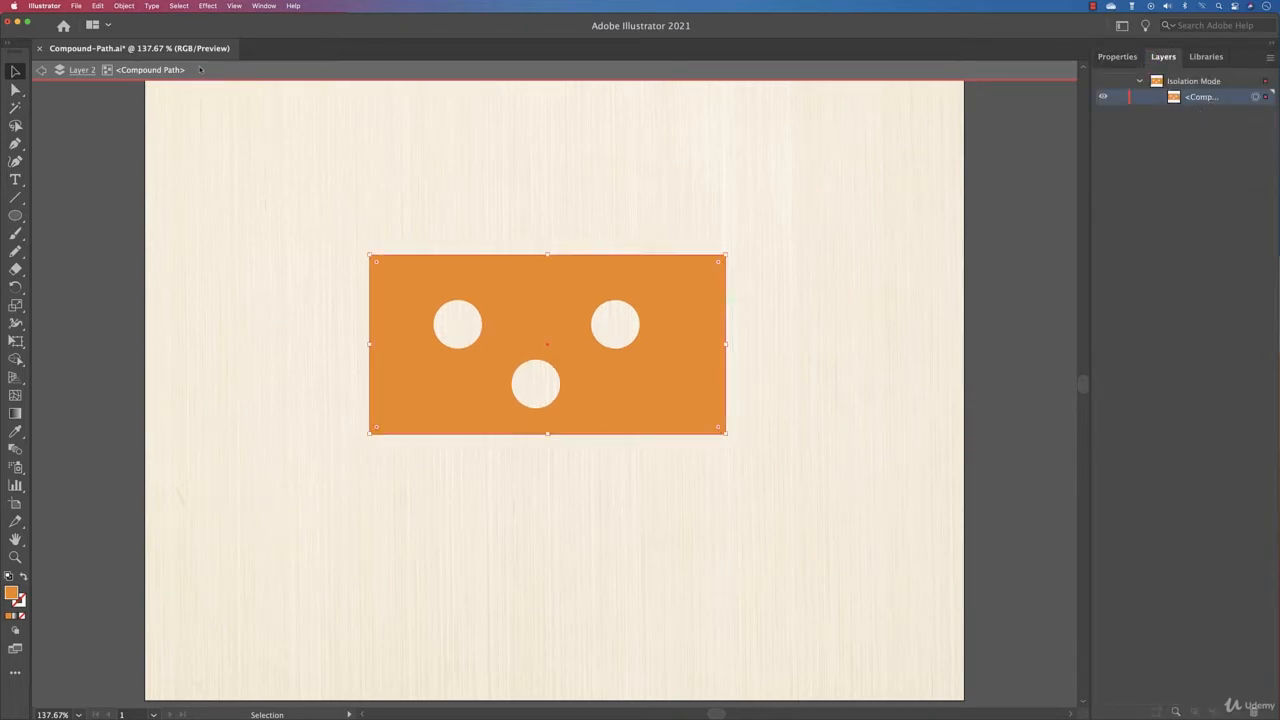
pyautogui.moveTo(725, 344); pyautogui.dragTo(684, 344)
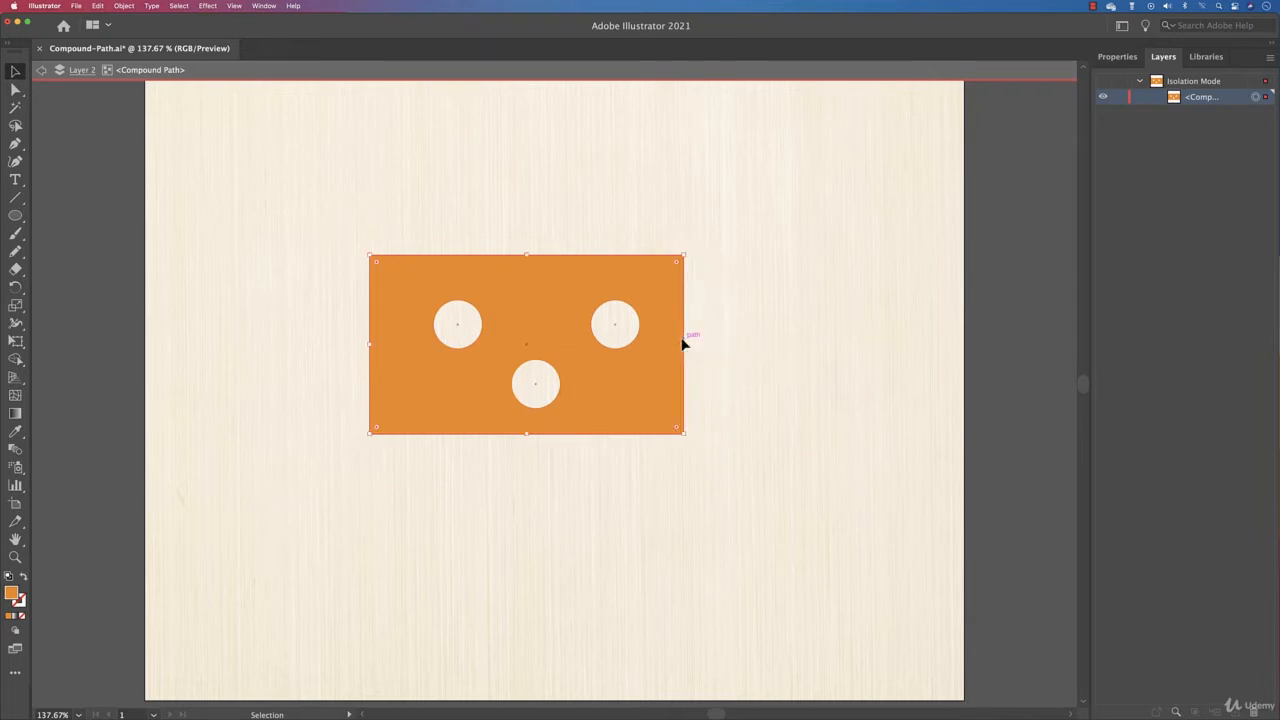
pyautogui.moveTo(369, 344); pyautogui.dragTo(379, 344)
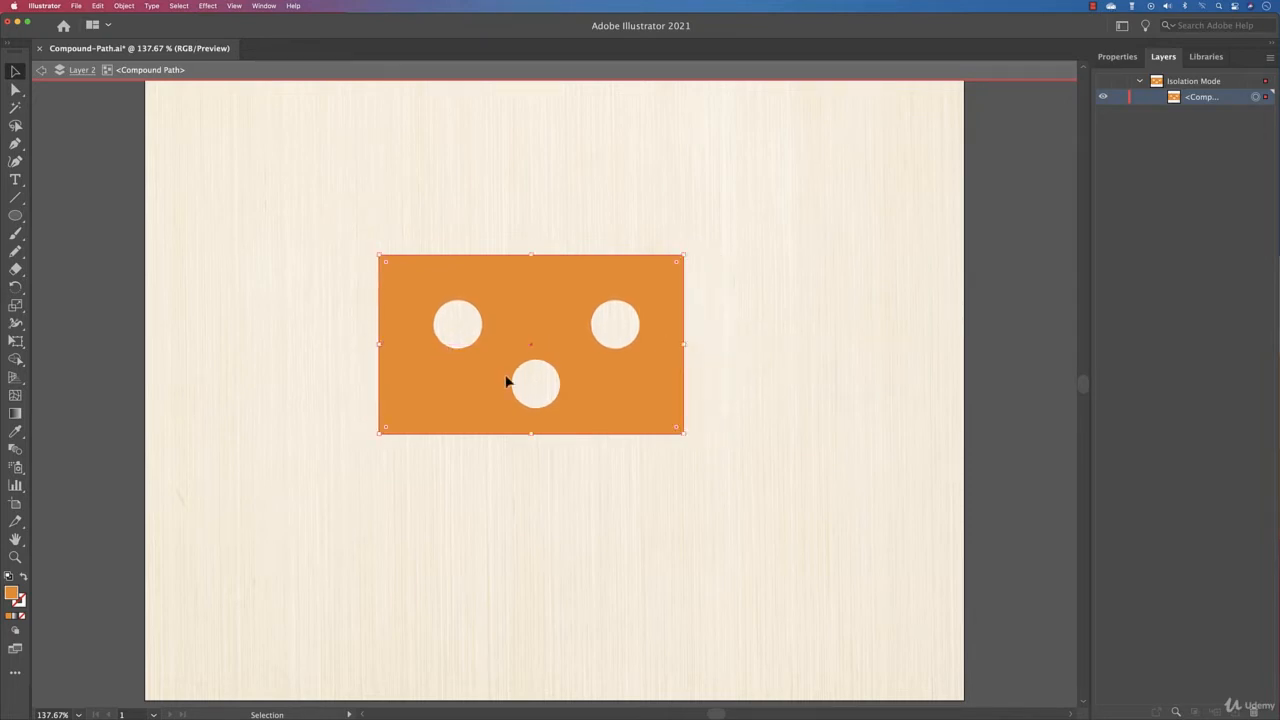
pyautogui.click(545, 395)
pyautogui.press('Escape')
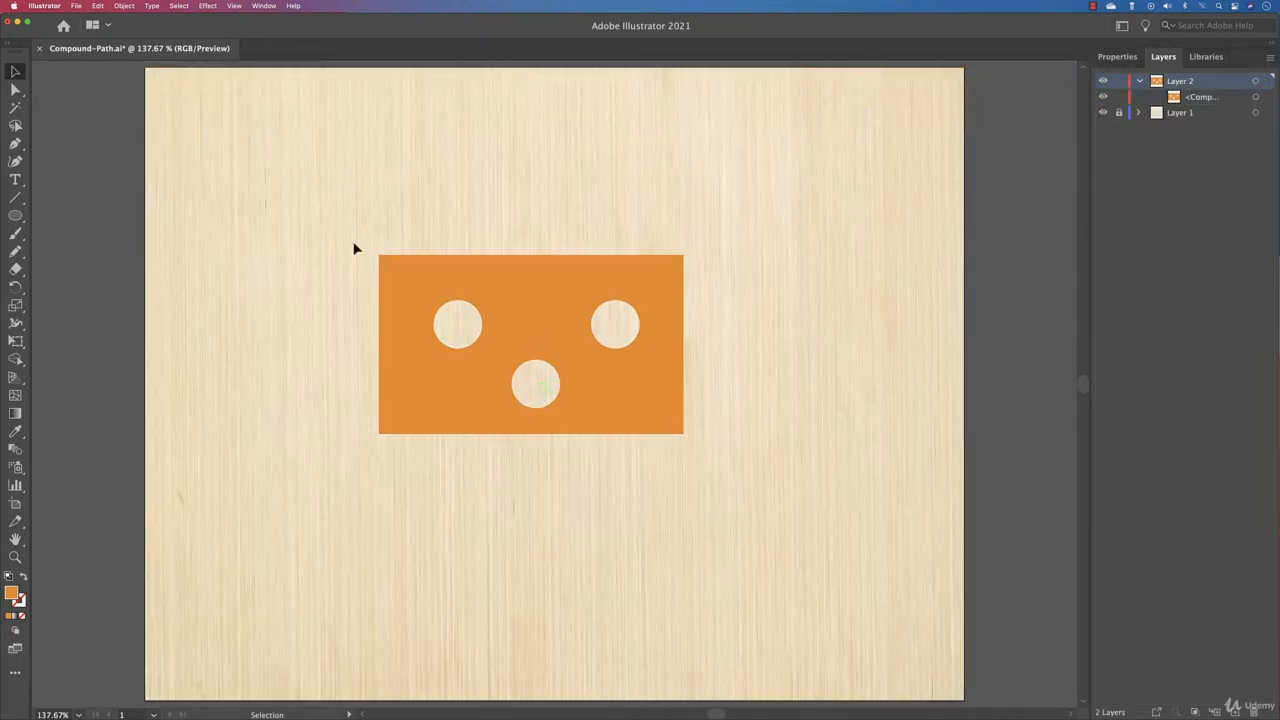
# Delete the compound path and draw an orange rounded rectangle near the middle of the artboard
pyautogui.moveTo(354, 248); pyautogui.dragTo(729, 458)
pyautogui.press('Delete')
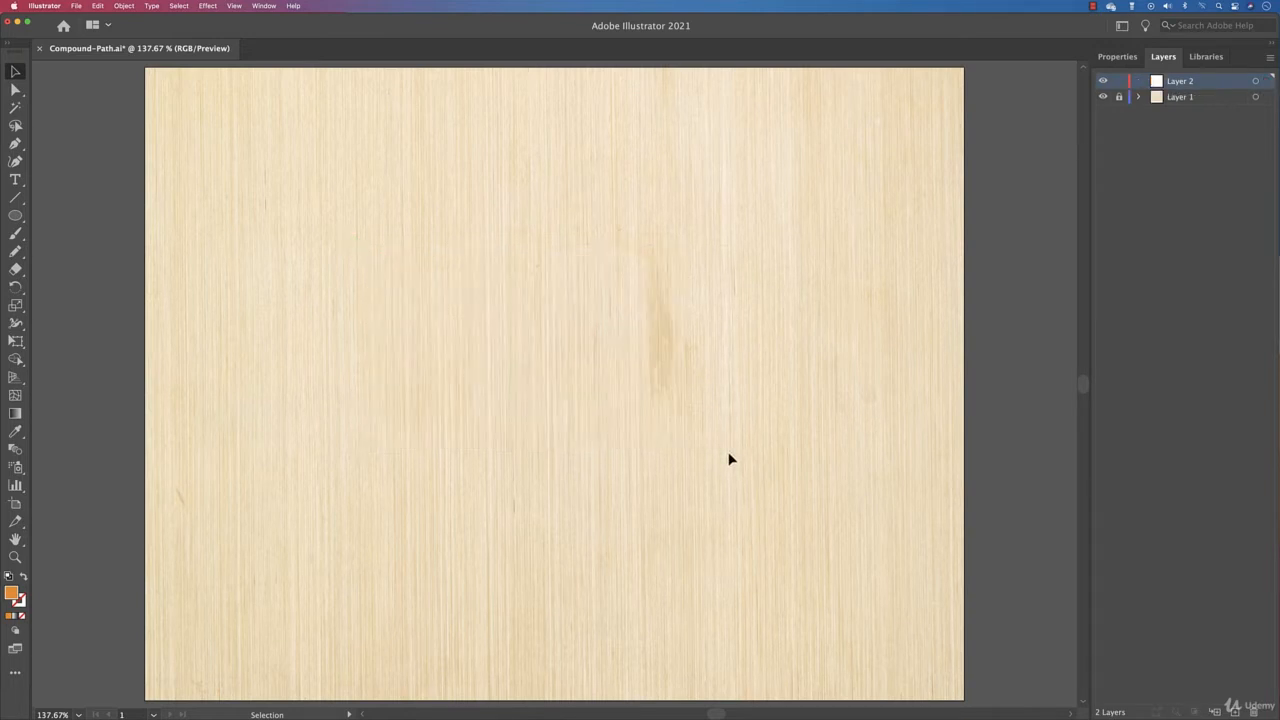
pyautogui.click(15, 215)
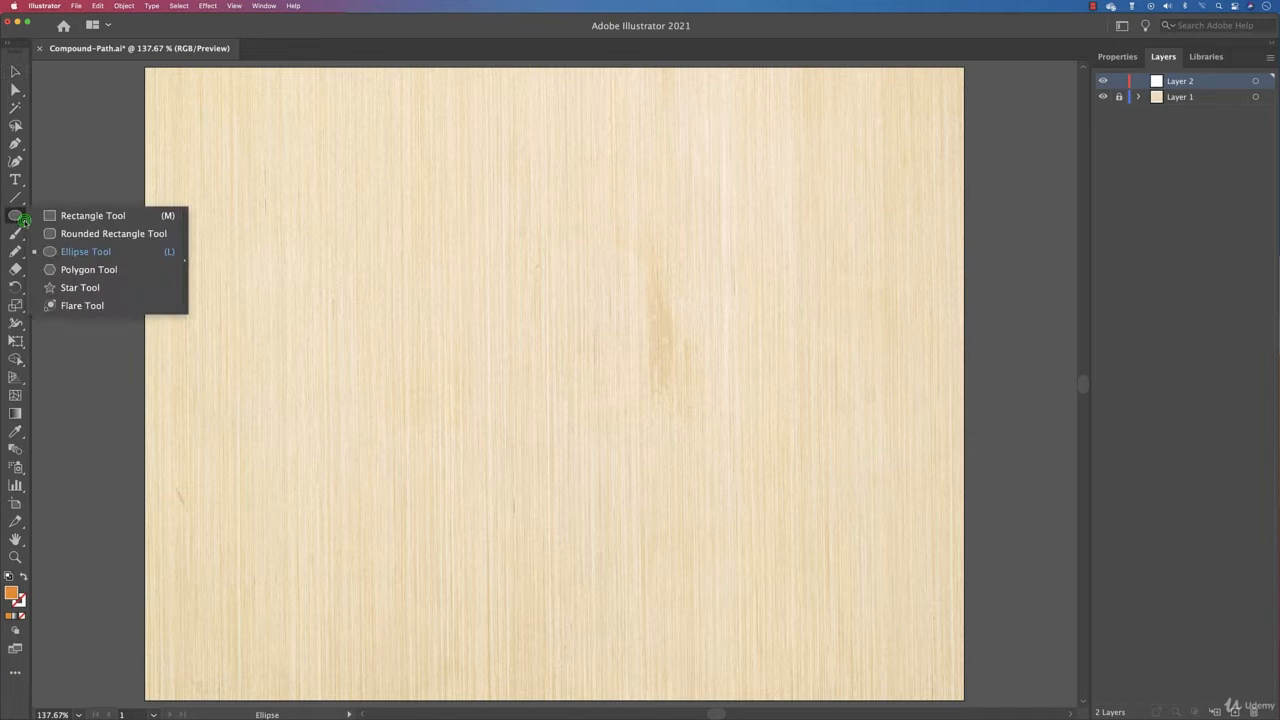
pyautogui.click(110, 234)
pyautogui.moveTo(400, 259); pyautogui.dragTo(622, 427)
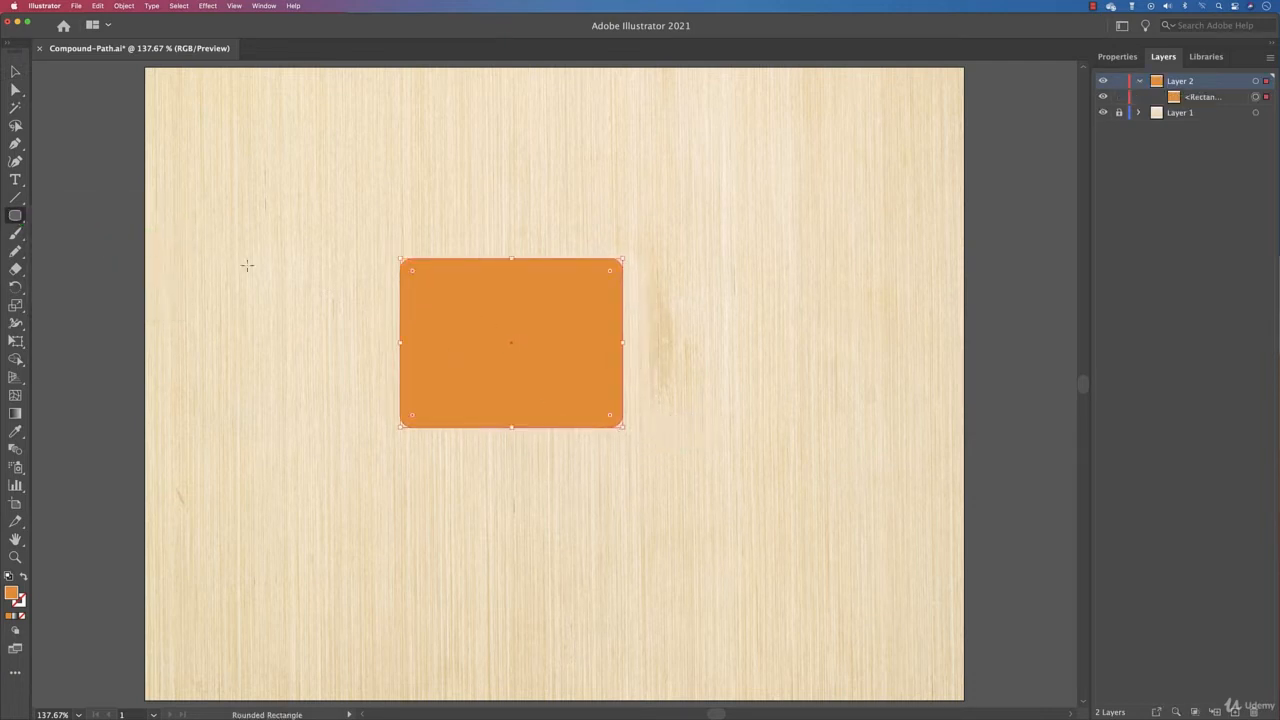
# Draw a circle about 46 pt wide in the rounded rectangle's upper left and fill it dark red
pyautogui.click(15, 215)
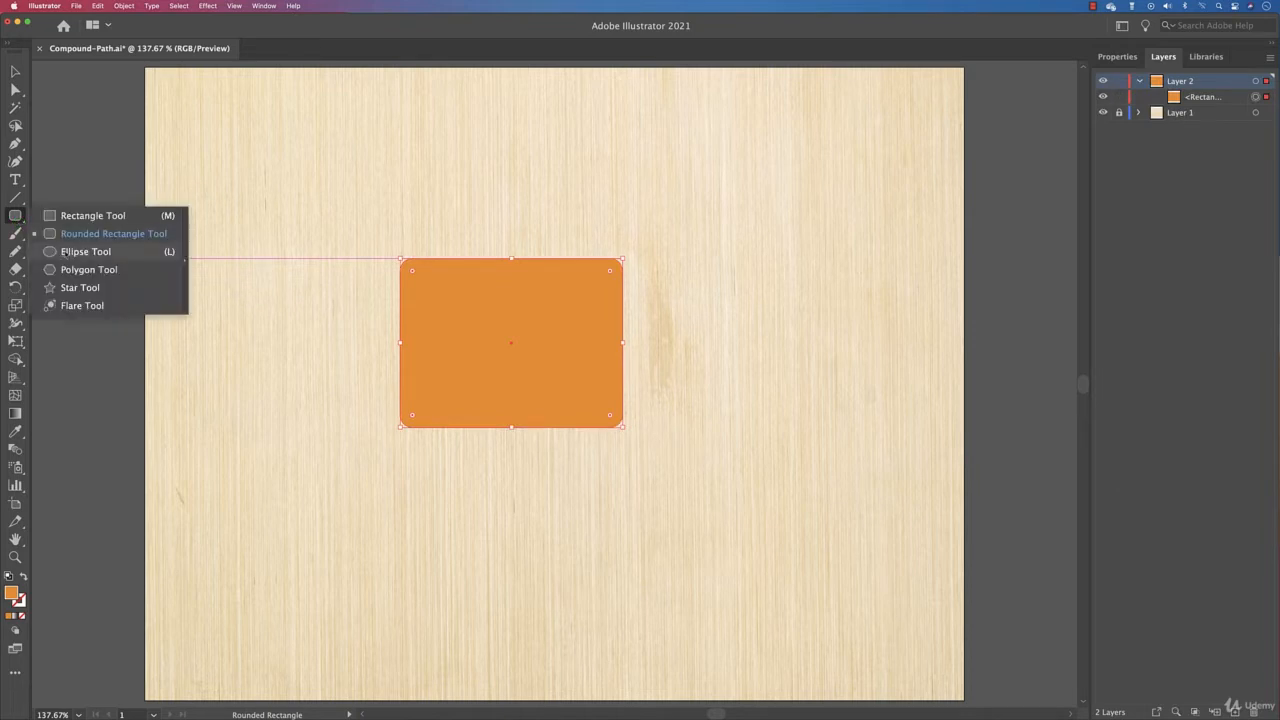
pyautogui.click(65, 251)
pyautogui.moveTo(438, 304); pyautogui.dragTo(487, 352)
pyautogui.click(1117, 57)
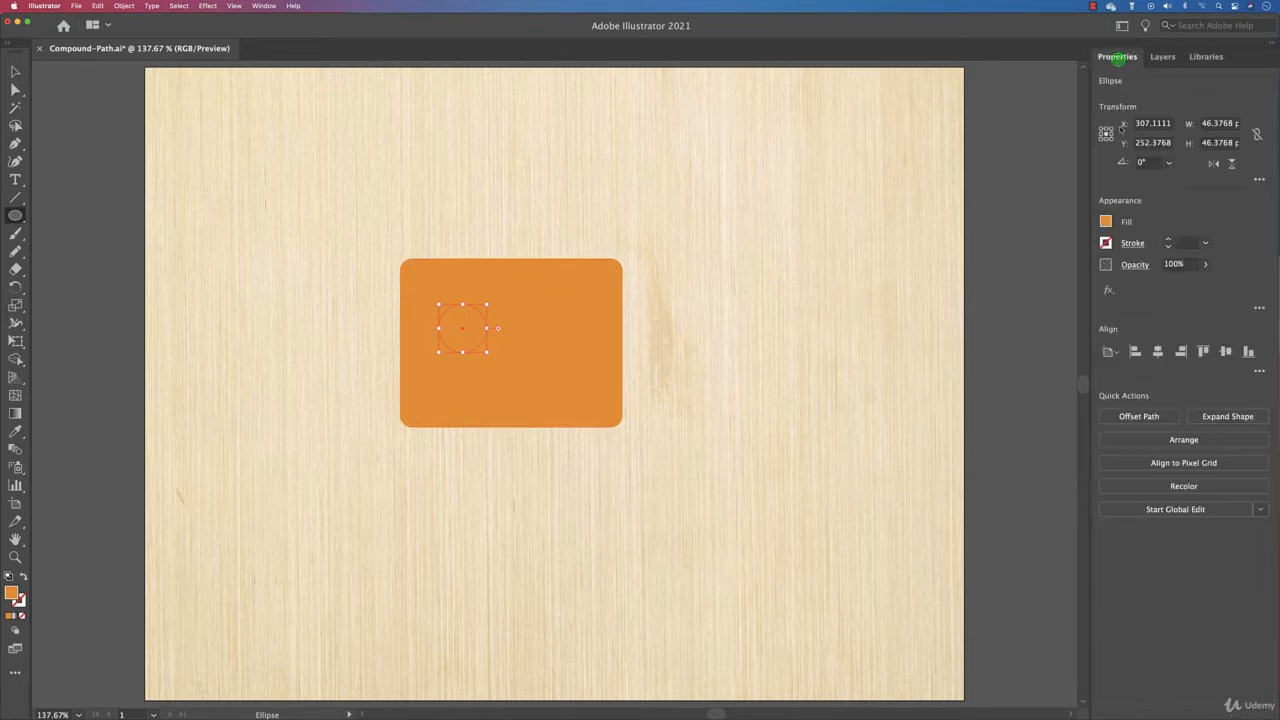
pyautogui.click(1106, 222)
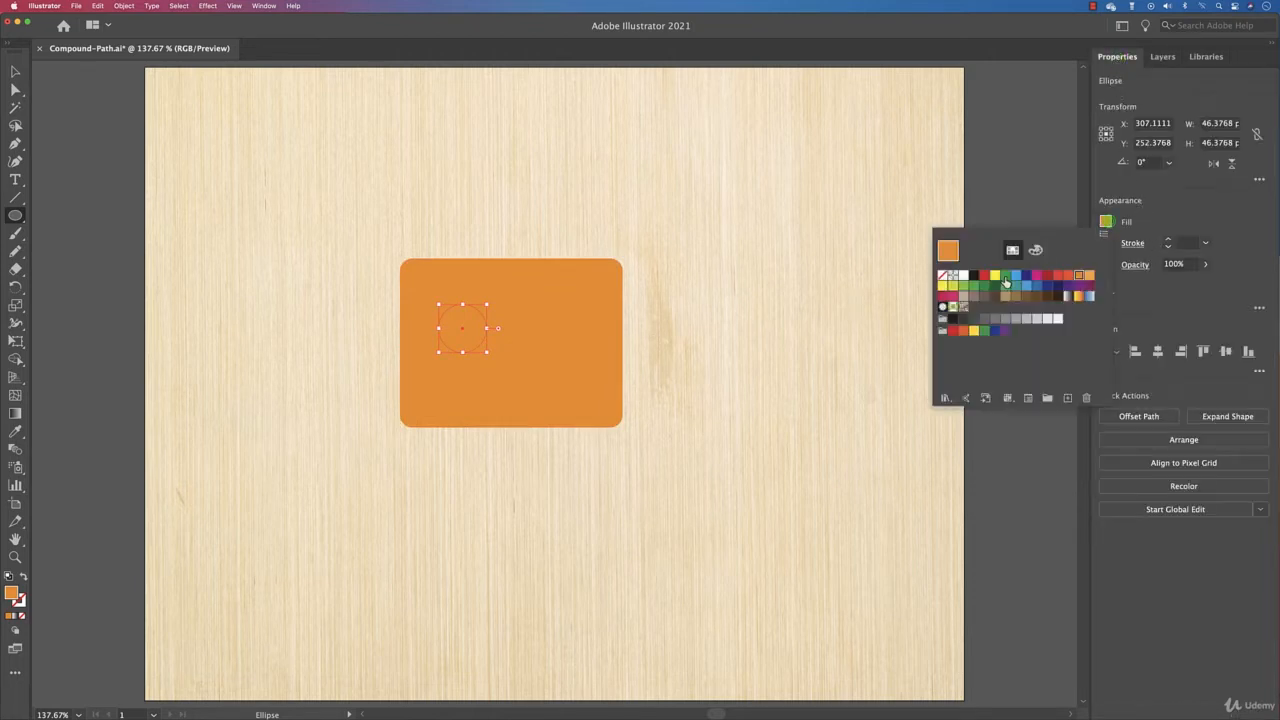
pyautogui.click(1047, 274)
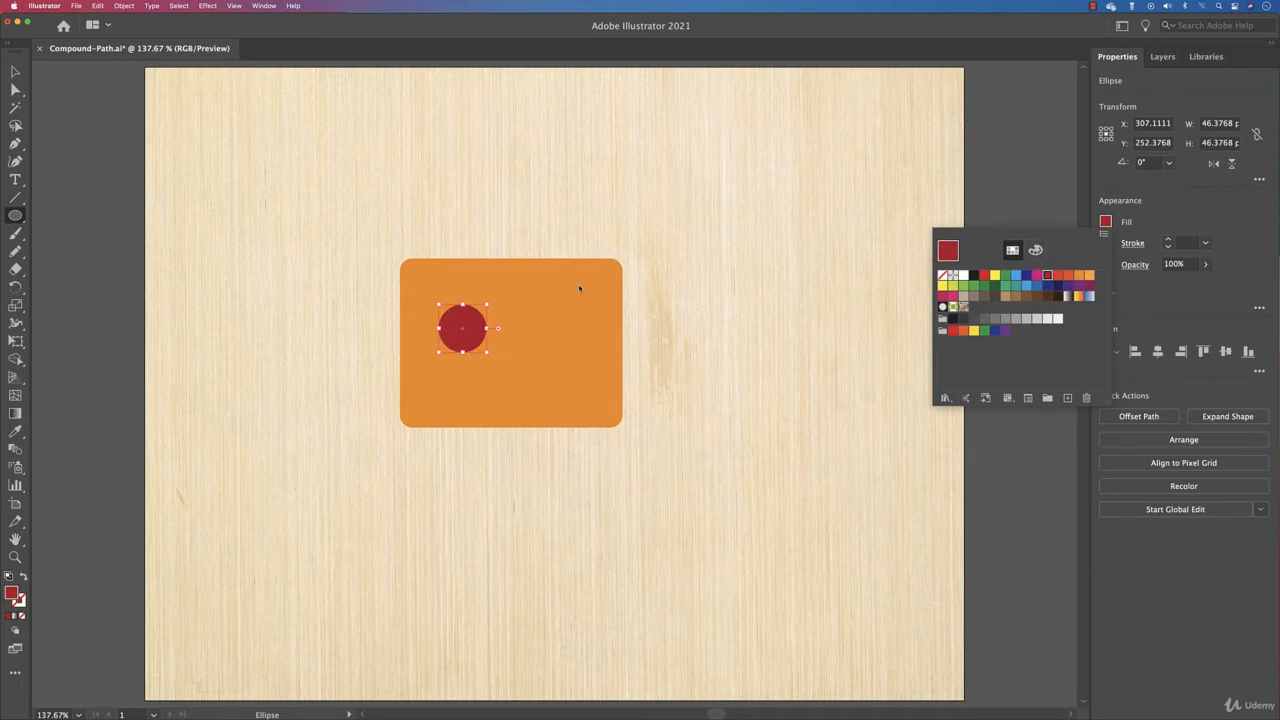
pyautogui.press('Escape')
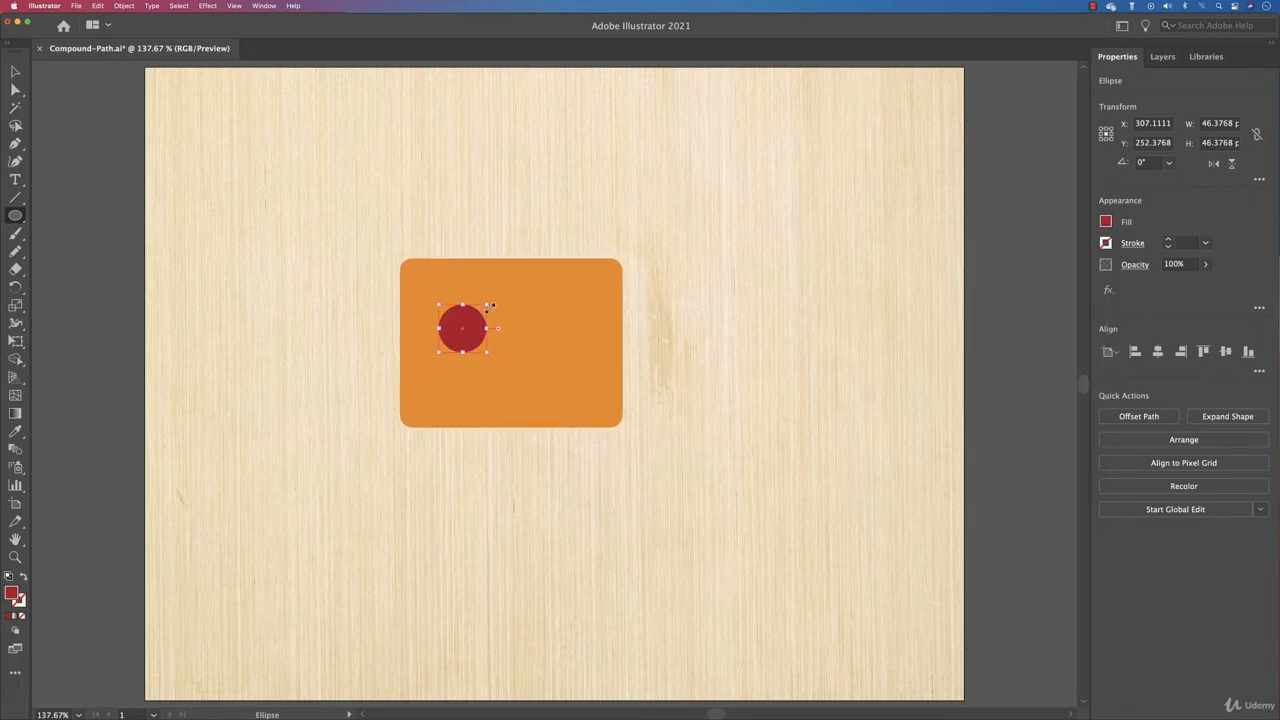
# Add a concentric copy of the red circle, scaled down to about 33 pt and filled black
pyautogui.moveTo(488, 304); pyautogui.dragTo(488, 311)
pyautogui.click(1105, 221)
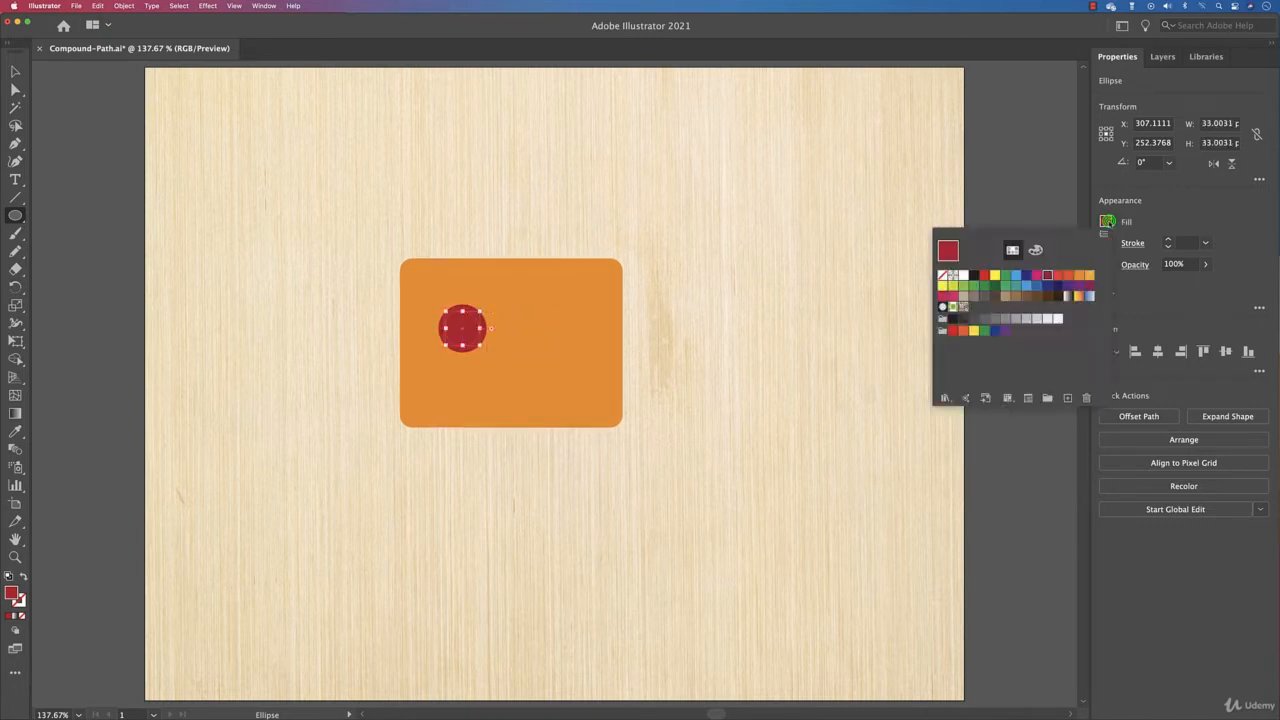
pyautogui.click(973, 274)
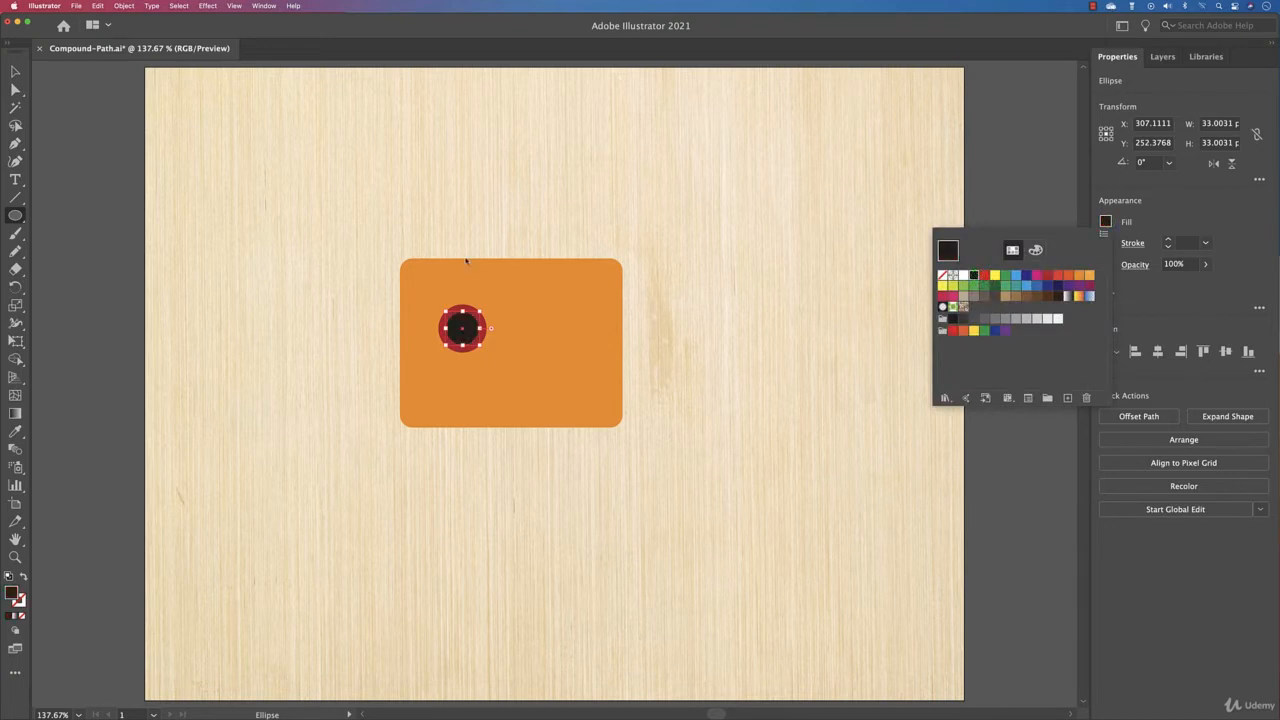
pyautogui.click(348, 260)
# Duplicate the red and black circles together straight across to the rounded rectangle's upper right as a second eye
pyautogui.press('v')
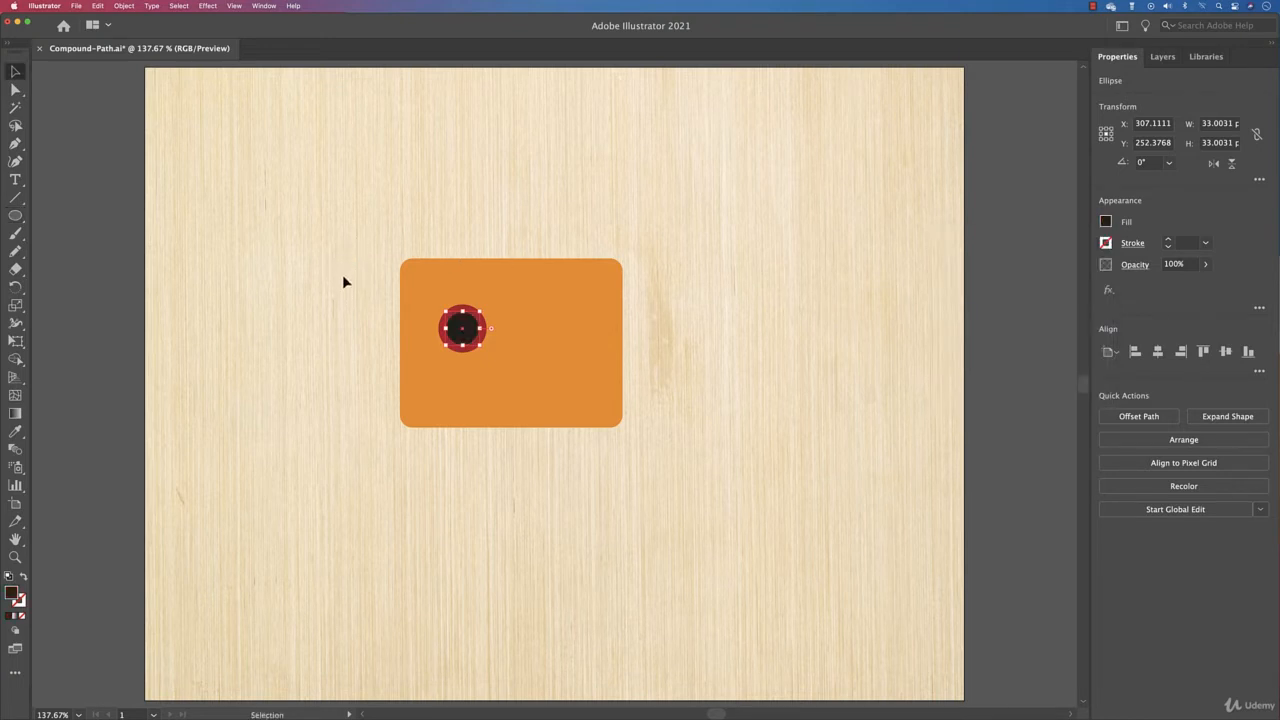
pyautogui.press('super+a')
pyautogui.keyDown('shift'); pyautogui.click(549, 340); pyautogui.keyUp('shift')
pyautogui.moveTo(470, 340); pyautogui.dragTo(462, 331)
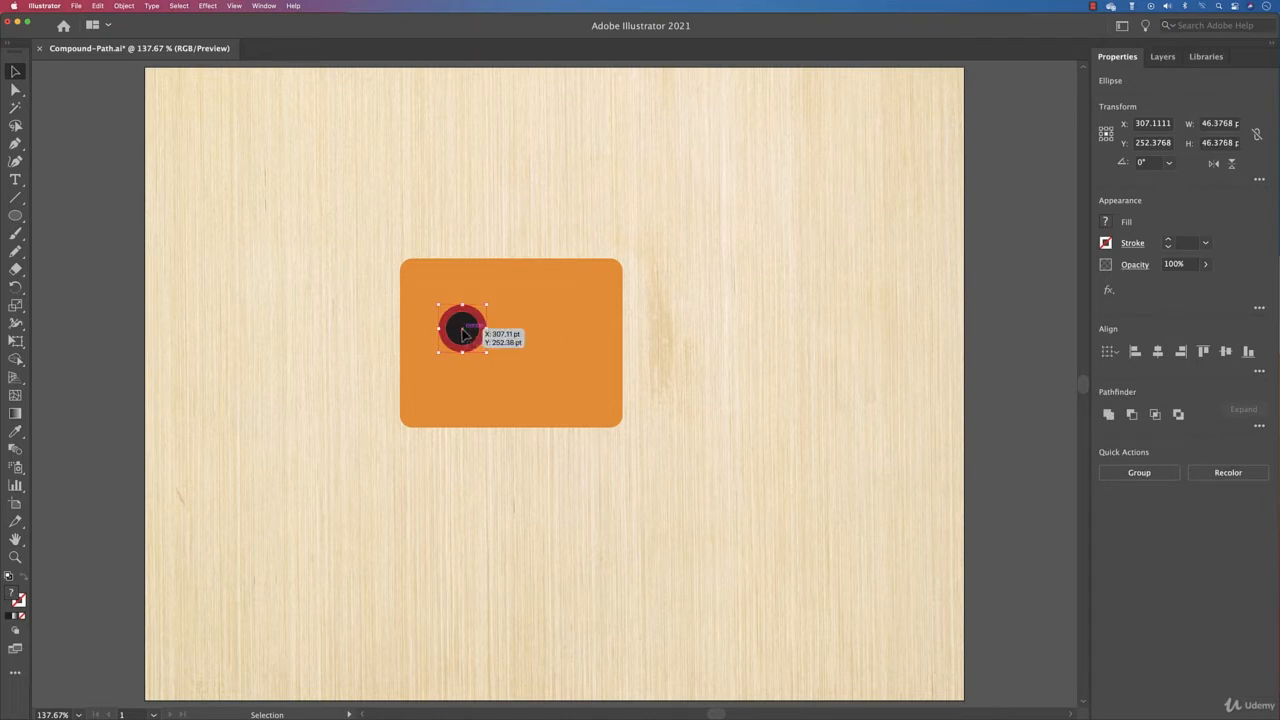
pyautogui.moveTo(462, 333); pyautogui.dragTo(559, 336)
pyautogui.click(692, 342)
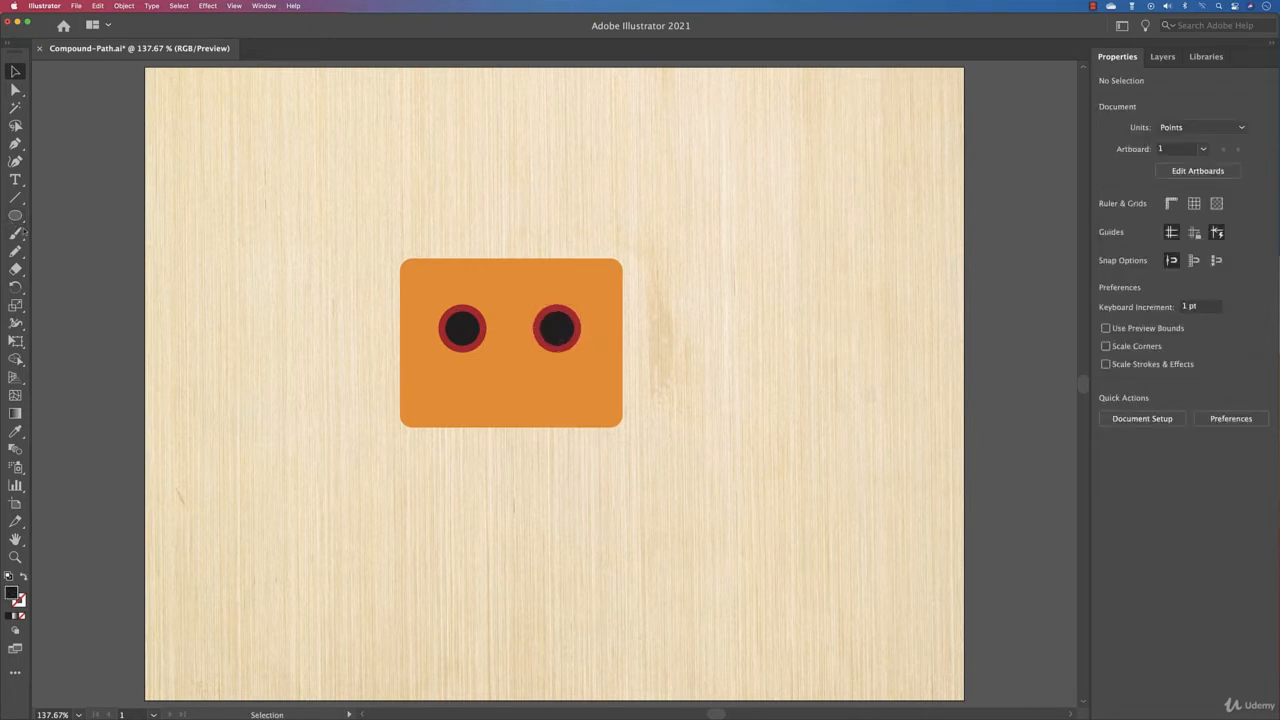
# Draw a black circle about 39 pt wide below the eyes and pull its top anchor down about 30 pt to form a smile
pyautogui.moveTo(15, 215); pyautogui.dragTo(58, 251)
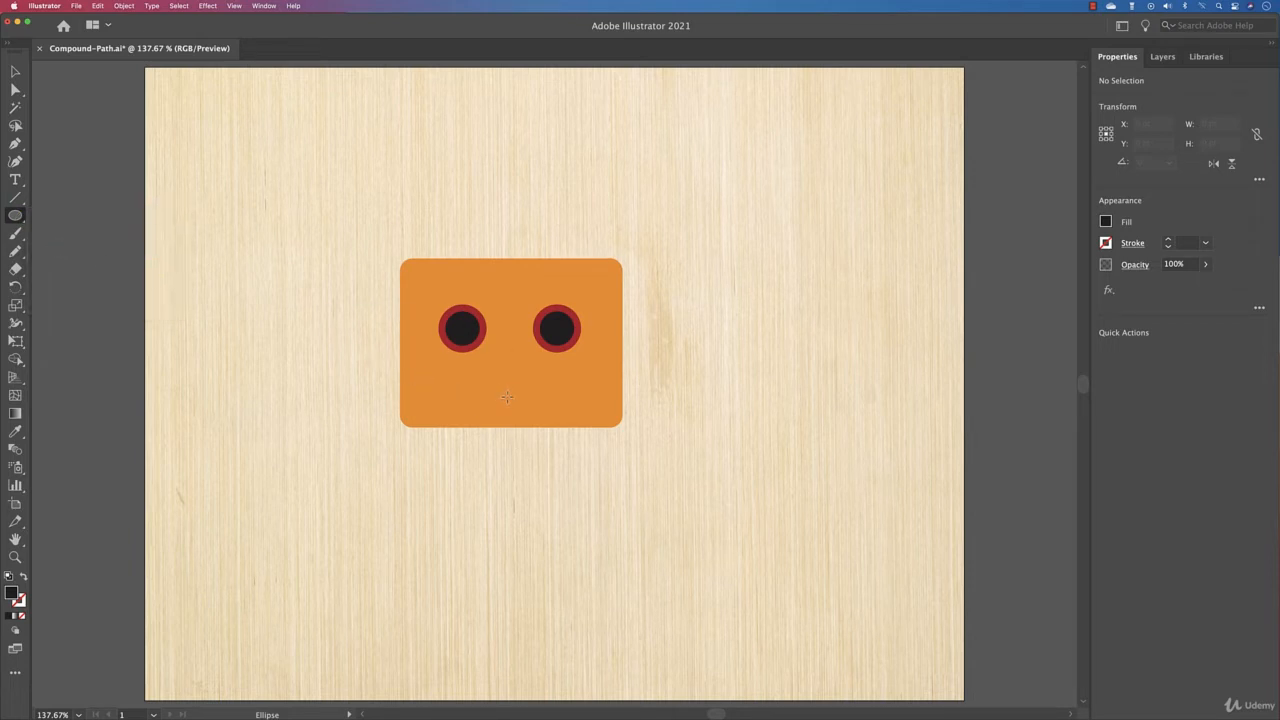
pyautogui.moveTo(508, 401); pyautogui.dragTo(526, 407)
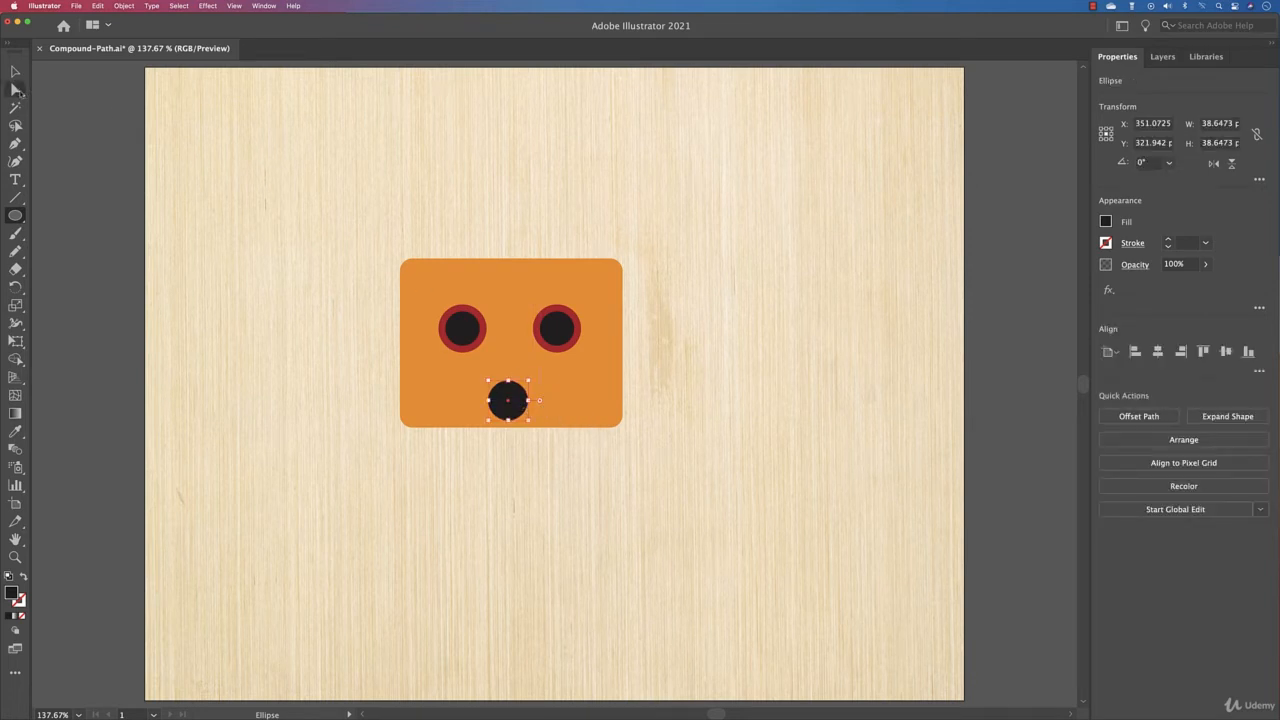
pyautogui.click(17, 90)
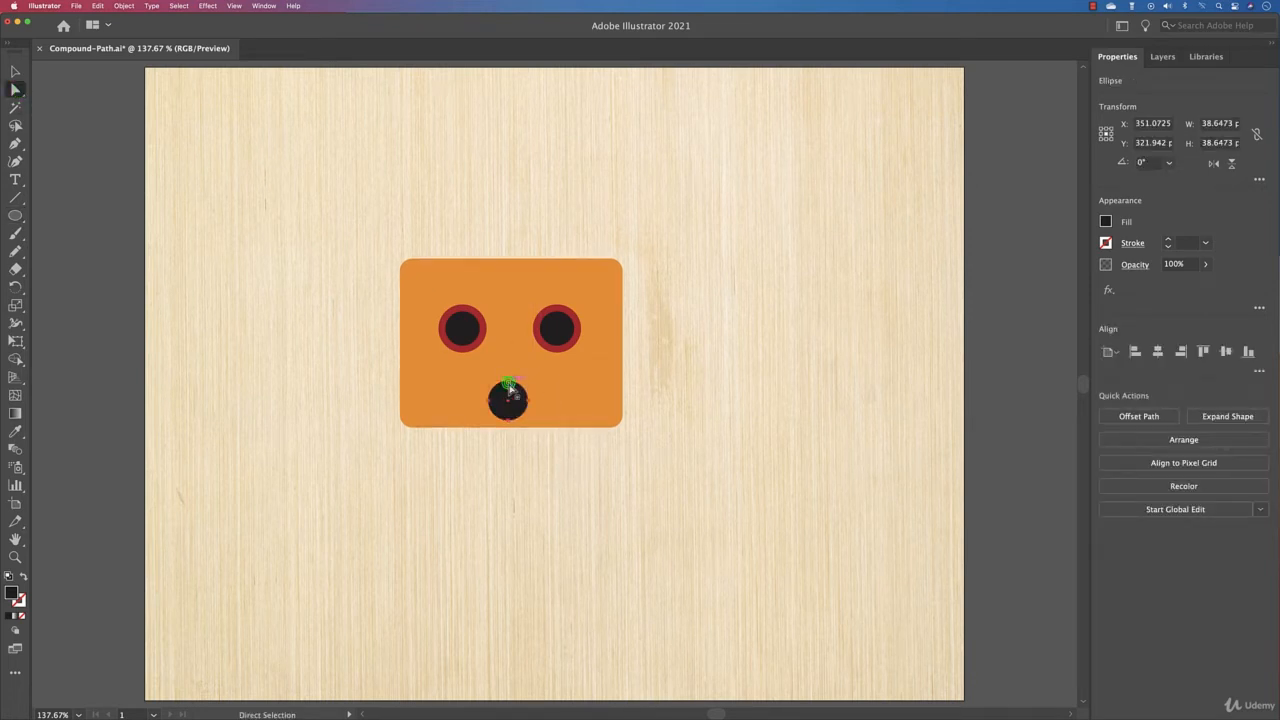
pyautogui.click(508, 387)
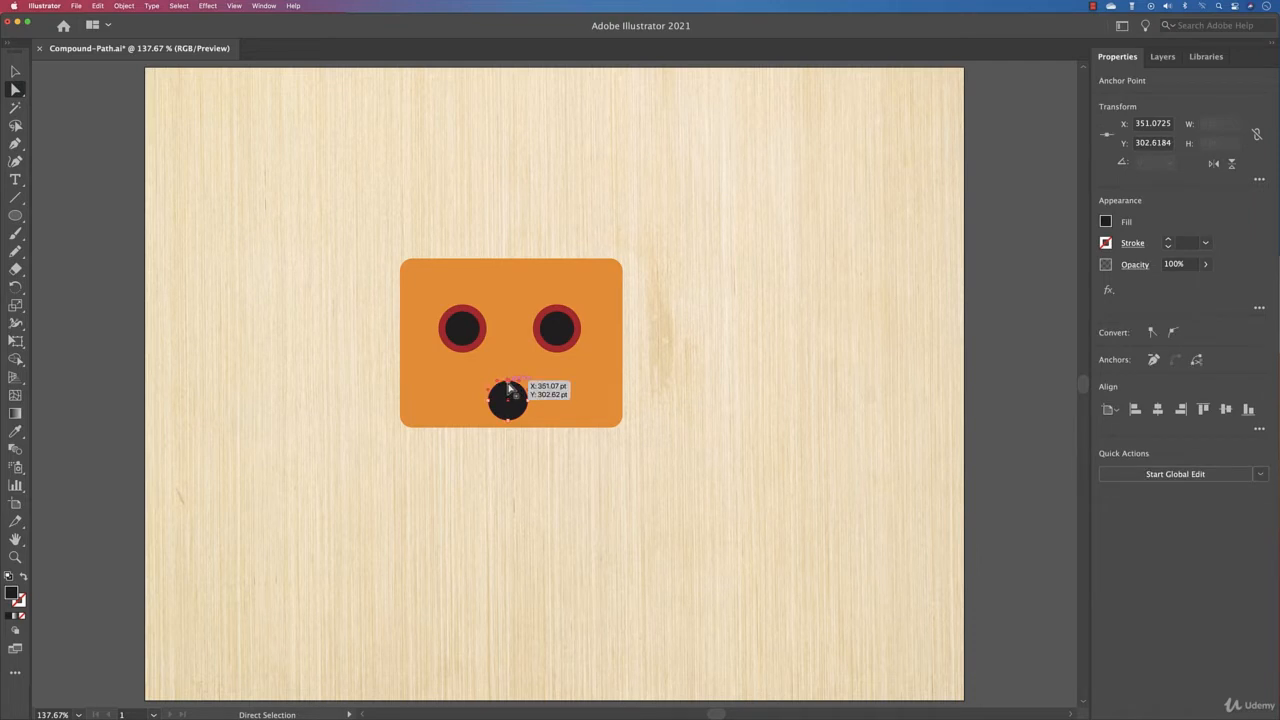
pyautogui.moveTo(508, 387); pyautogui.dragTo(508, 417)
pyautogui.press('v')
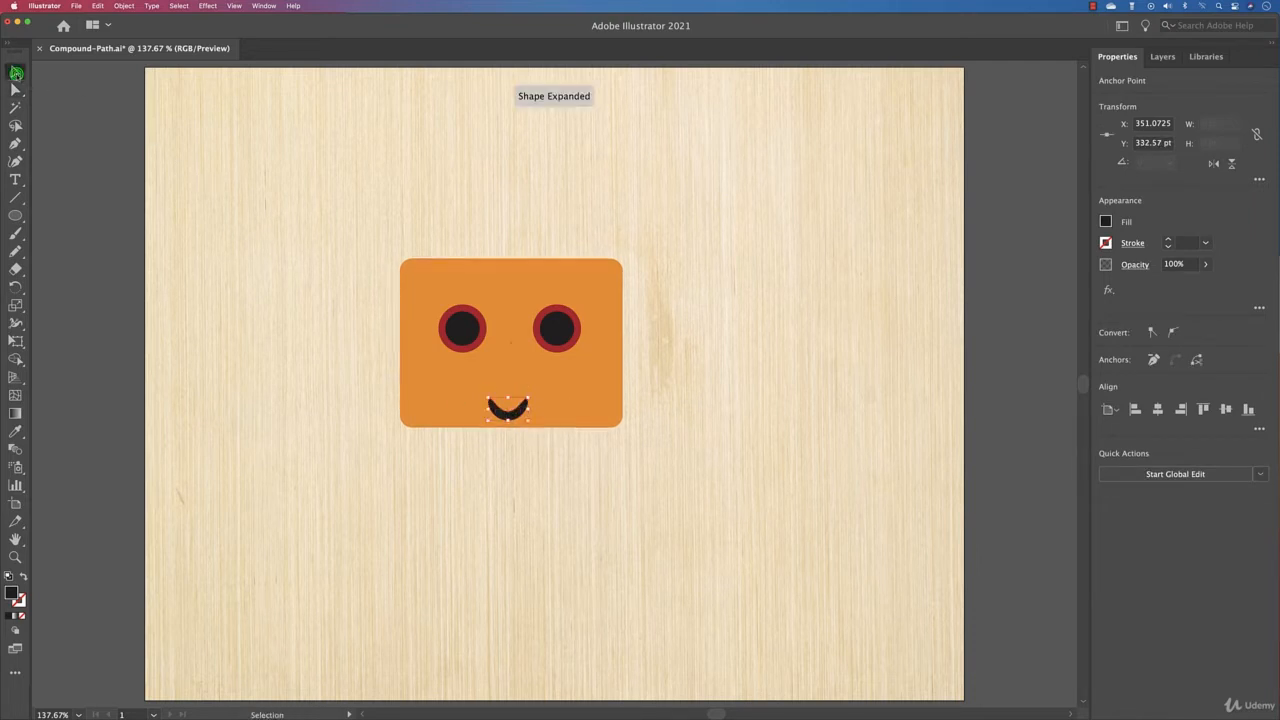
pyautogui.click(287, 264)
# Draw a narrow rounded rectangle about 10 by 41 pt between the eyes and the smile as a nose
pyautogui.click(16, 217)
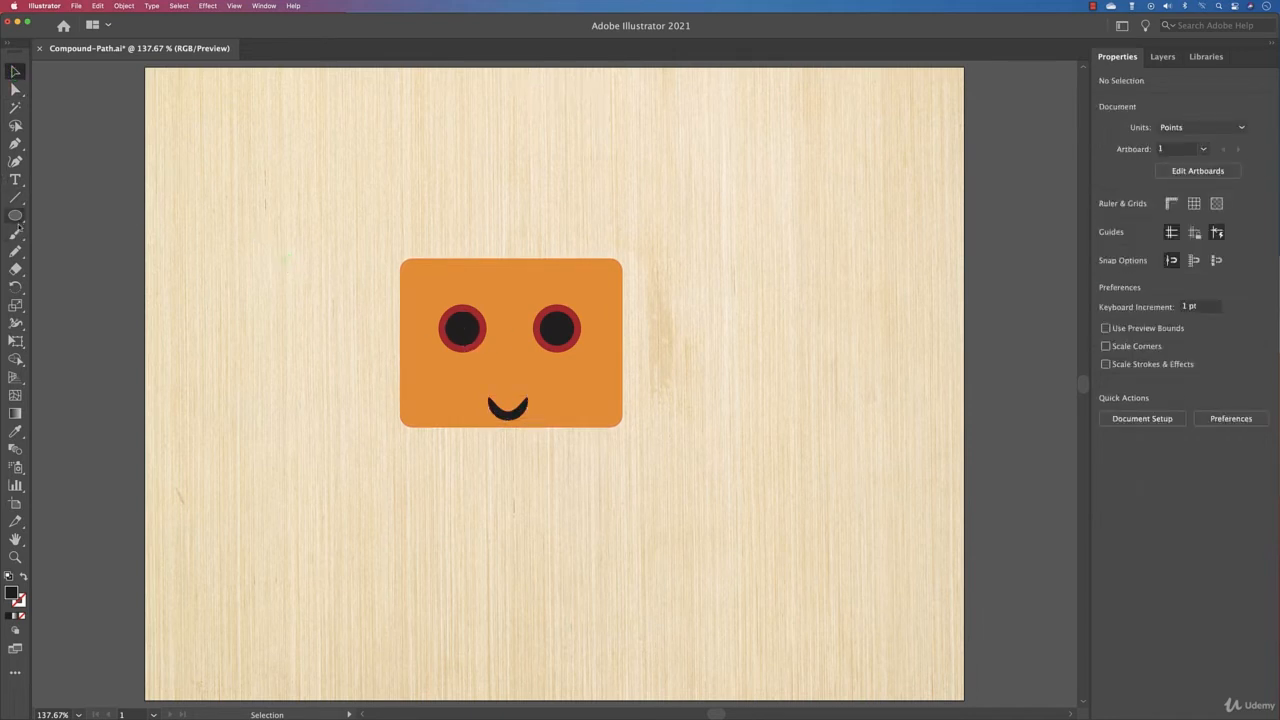
pyautogui.click(117, 215)
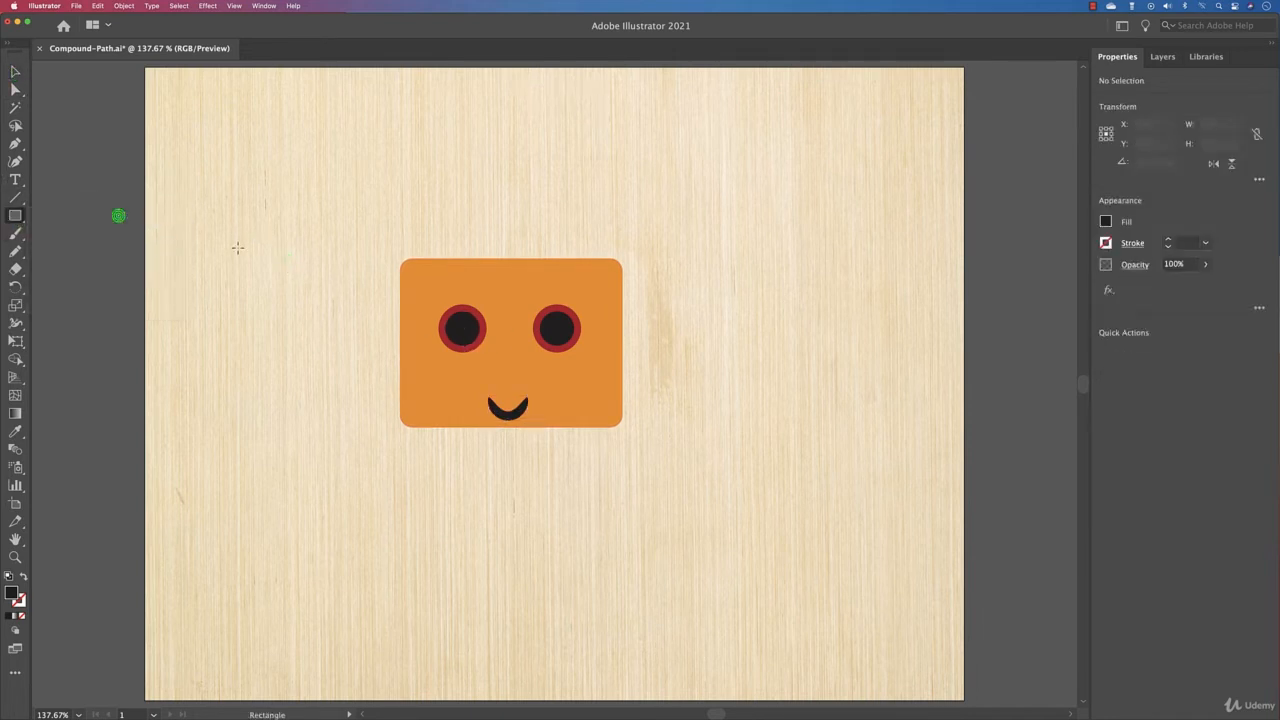
pyautogui.click(16, 216)
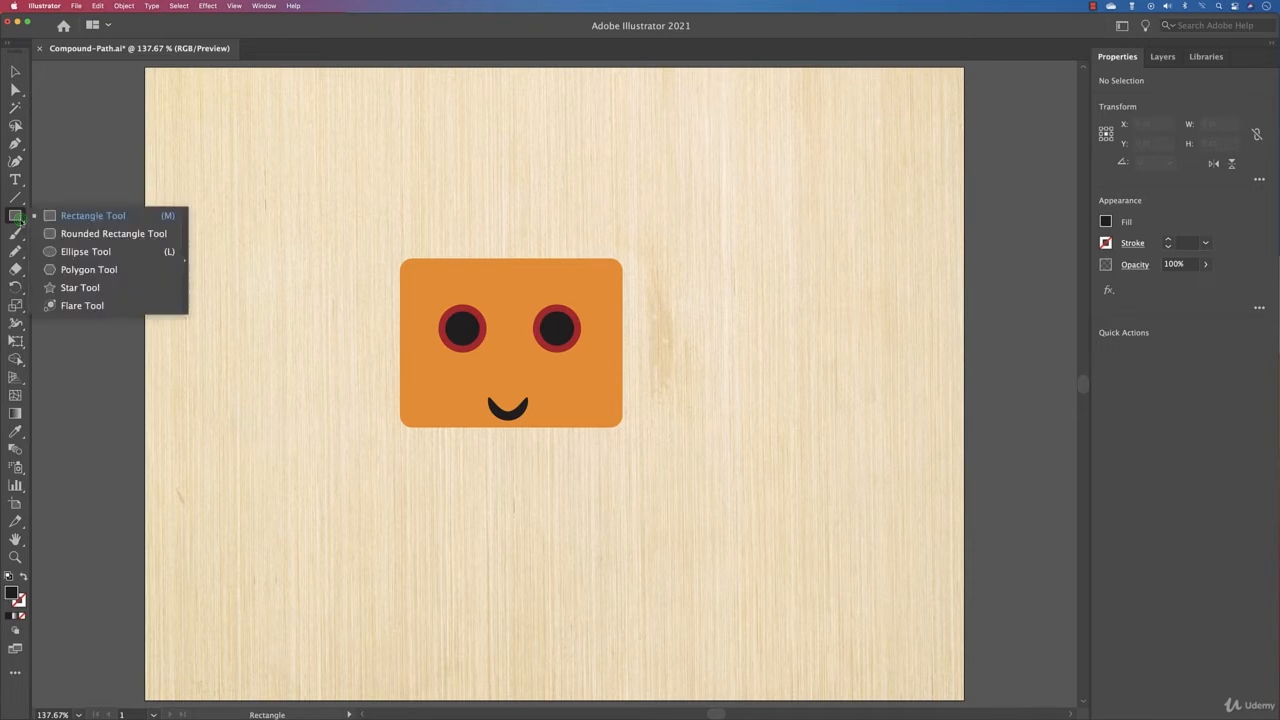
pyautogui.click(88, 233)
pyautogui.moveTo(503, 350)
pyautogui.mouseDown()
pyautogui.moveTo(514, 398)
pyautogui.moveTo(512, 373)
pyautogui.mouseUp()
pyautogui.press('v')
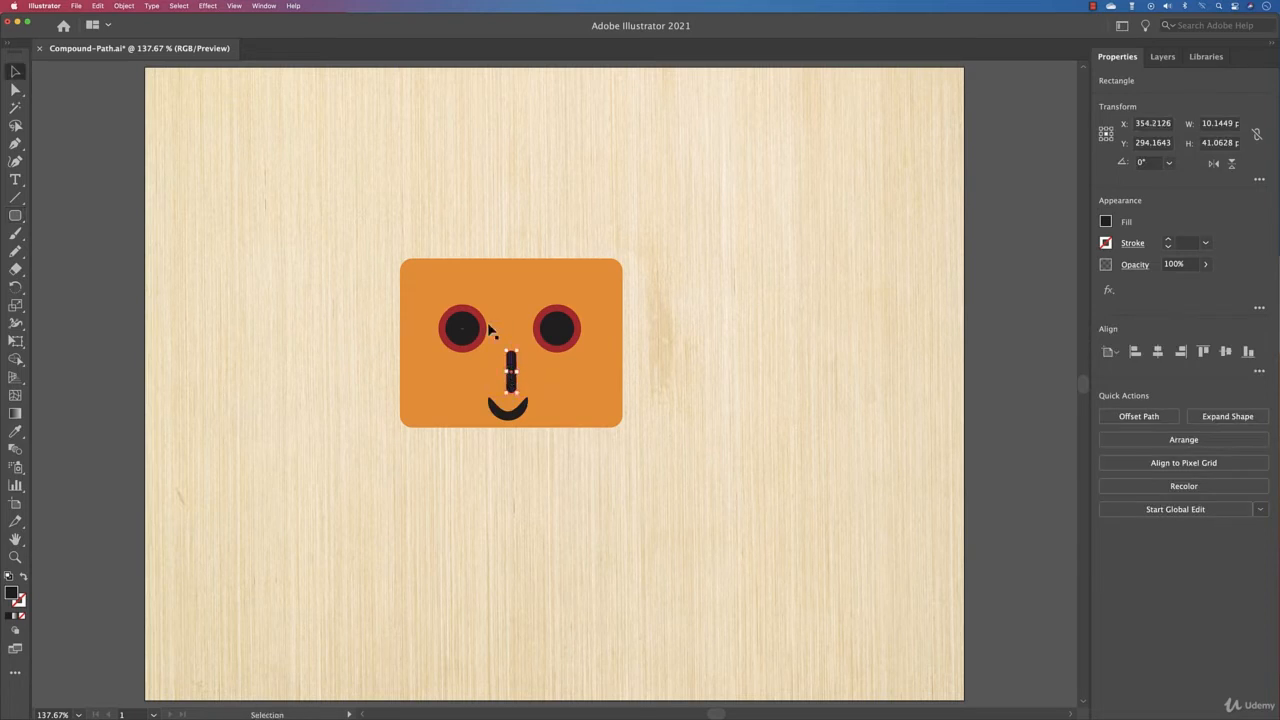
# Fill the nose and the smile with the same dark red as the eye rings
pyautogui.keyDown('shift'); pyautogui.click(512, 412); pyautogui.keyUp('shift')
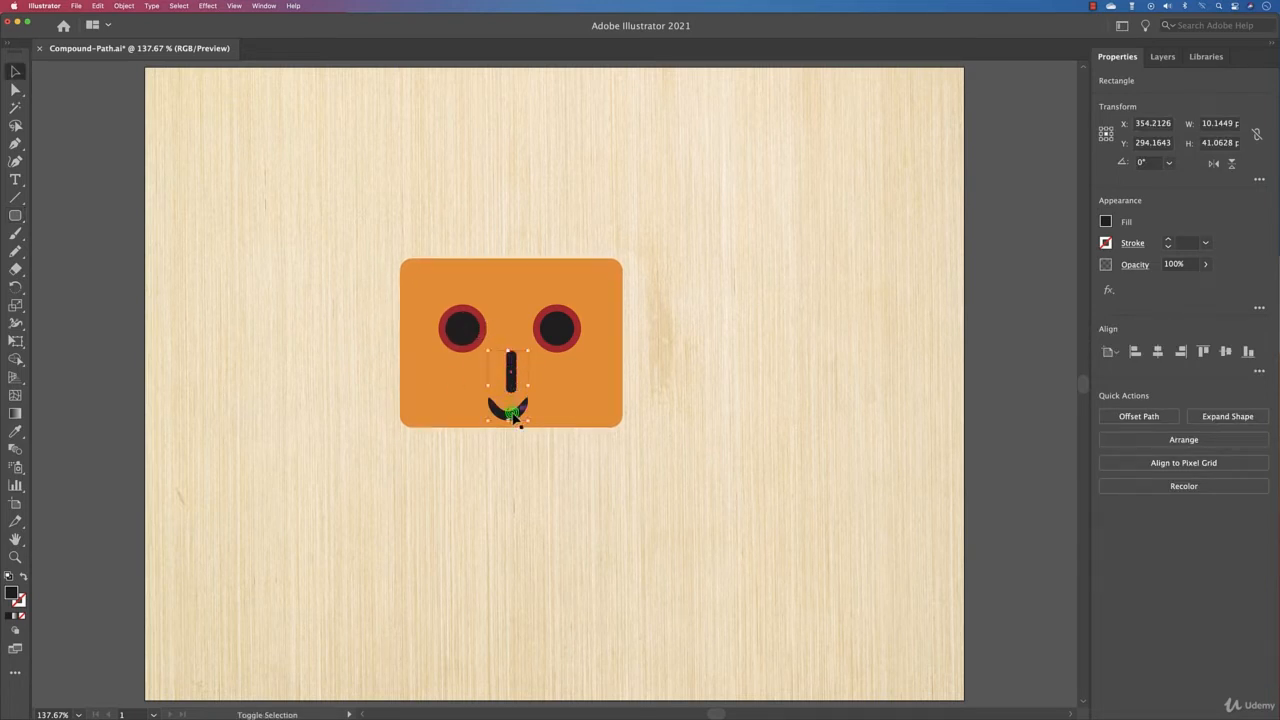
pyautogui.click(1106, 221)
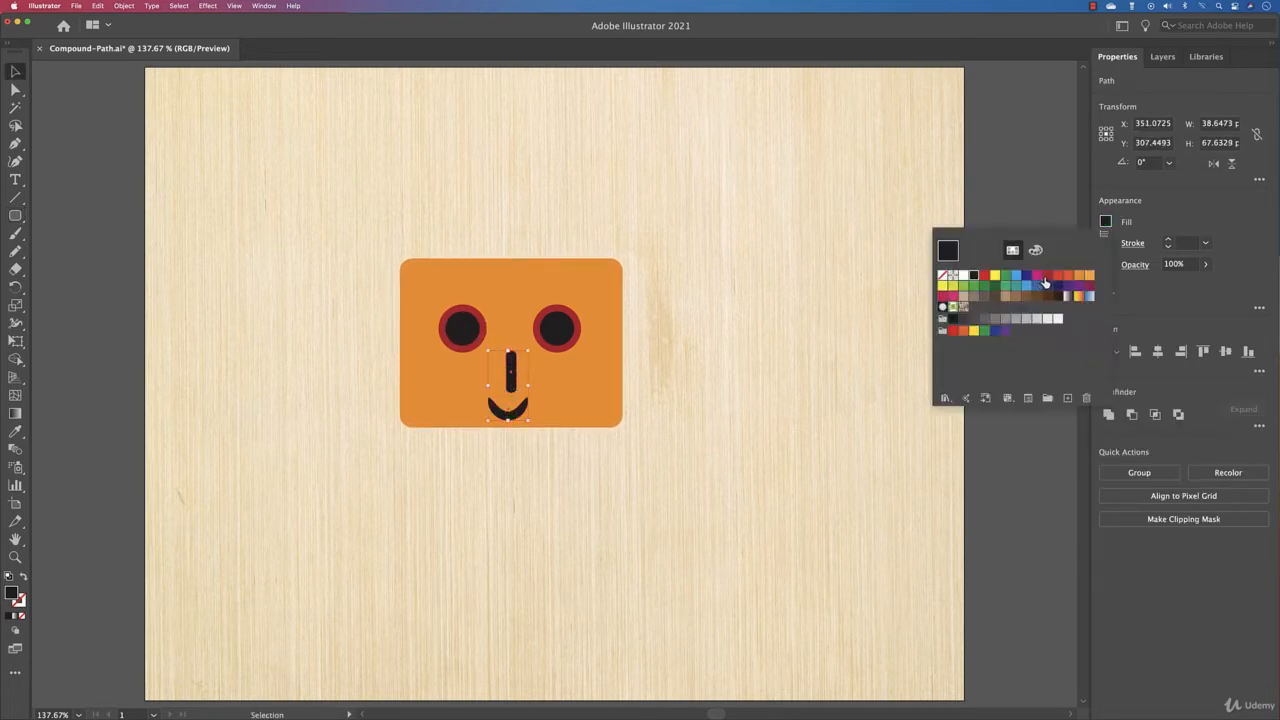
pyautogui.click(1044, 280)
pyautogui.click(790, 305)
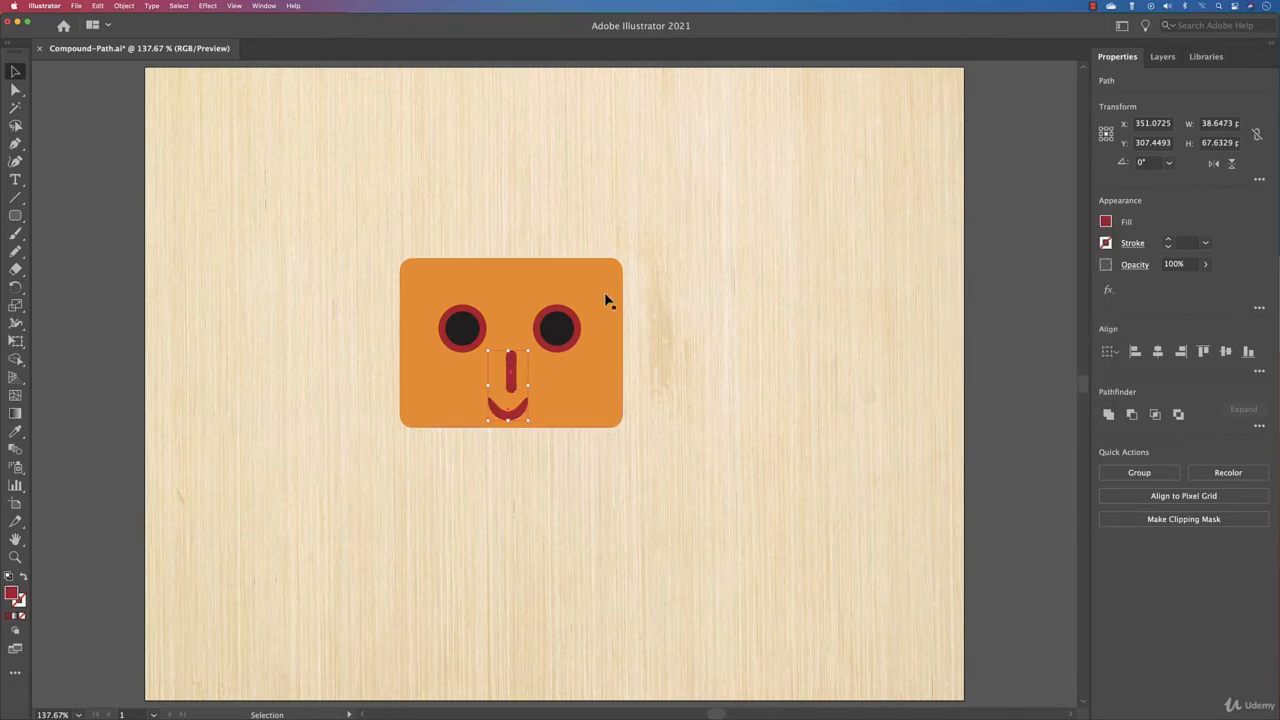
pyautogui.click(686, 385)
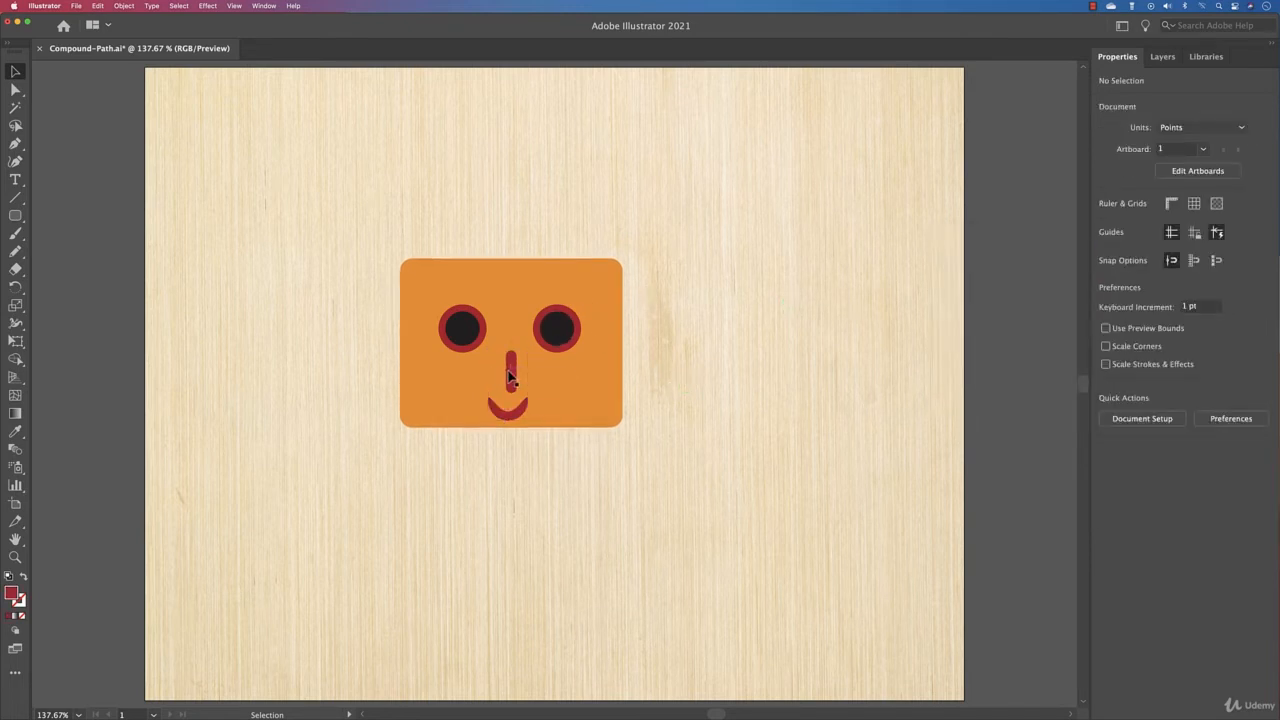
# Nudge the nose 3 pt to the left to centre it above the smile
pyautogui.click(509, 372)
pyautogui.press('Left')
pyautogui.press('Left')
pyautogui.press('Left')
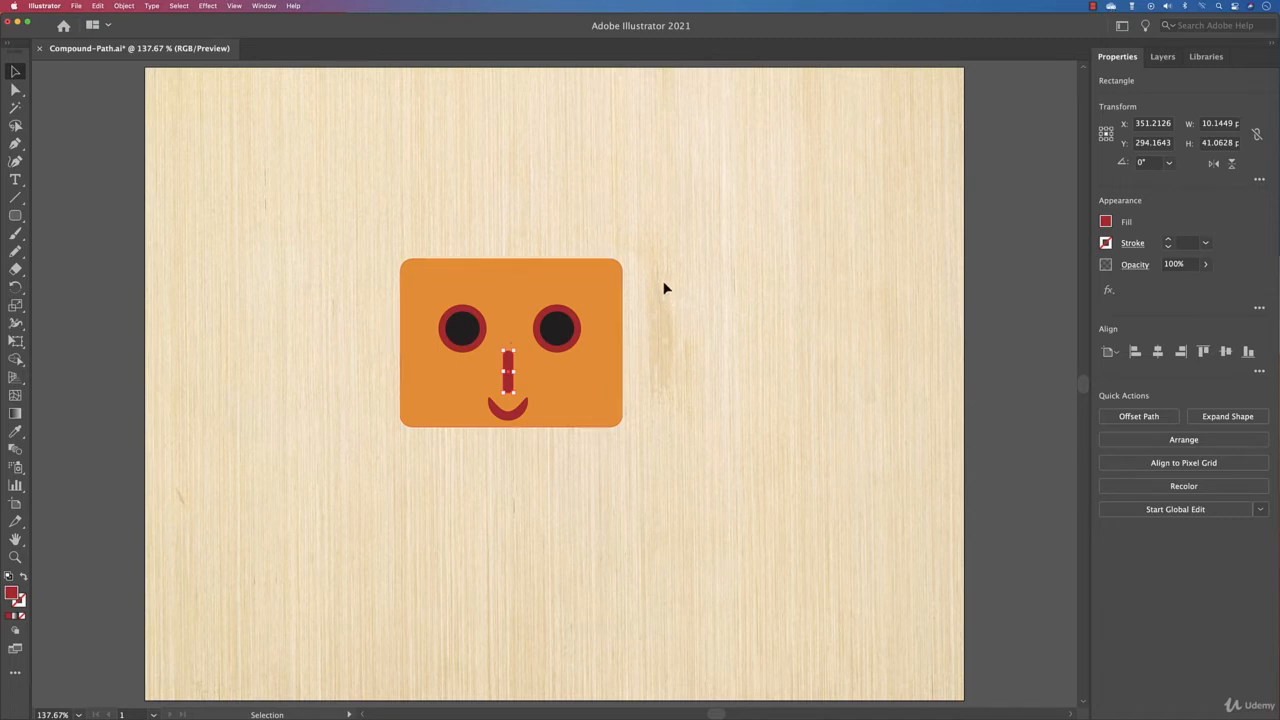
# Select all the face shapes and make them into a compound path
pyautogui.press('super+a')
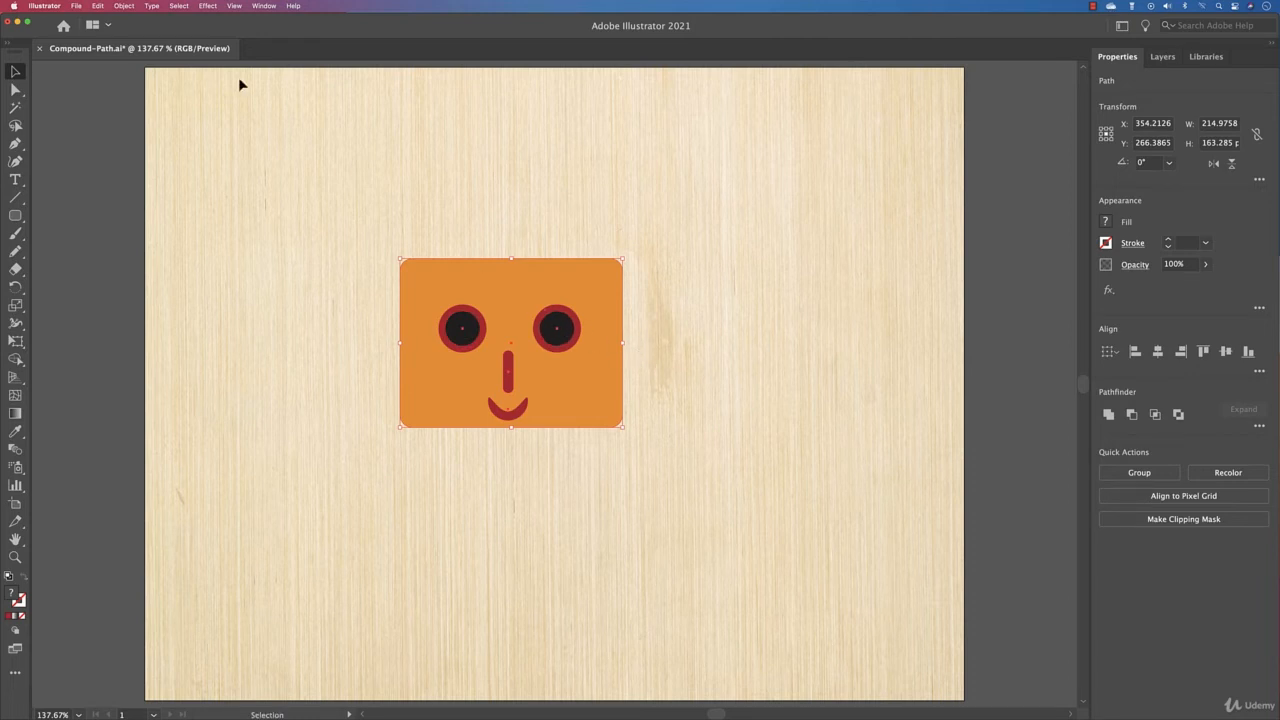
pyautogui.click(126, 7)
pyautogui.moveTo(180, 372)
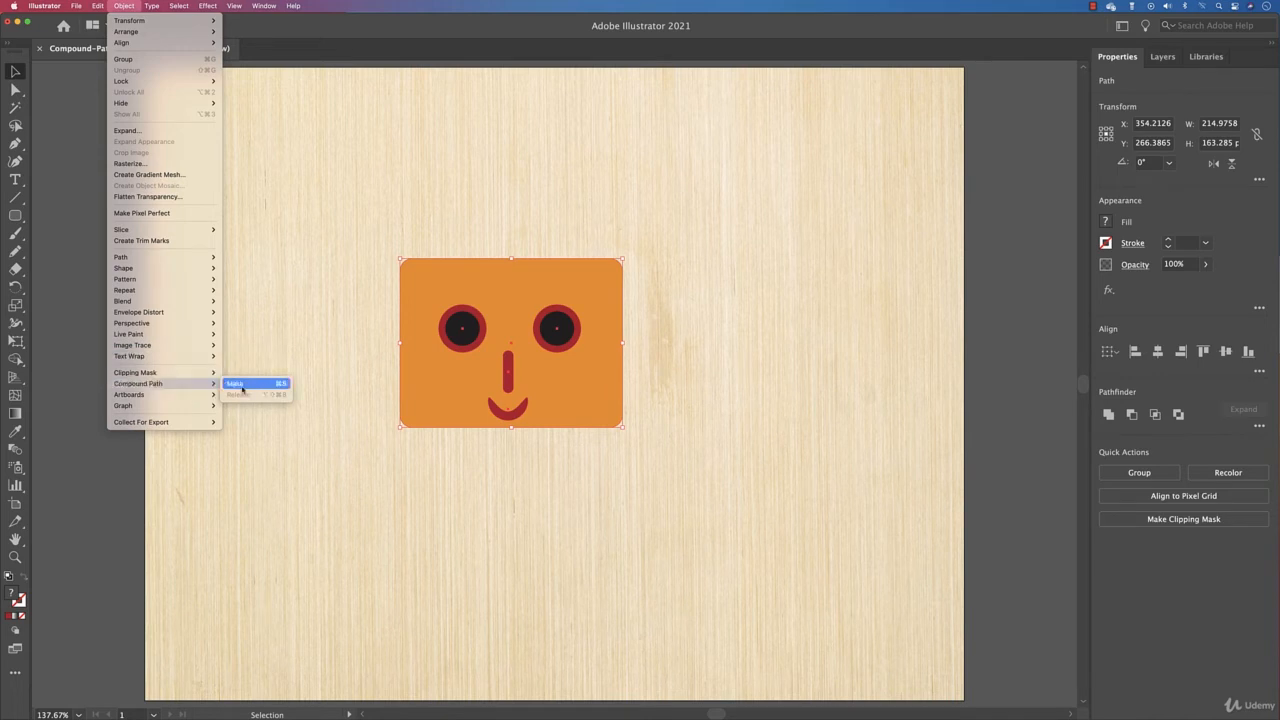
pyautogui.click(241, 386)
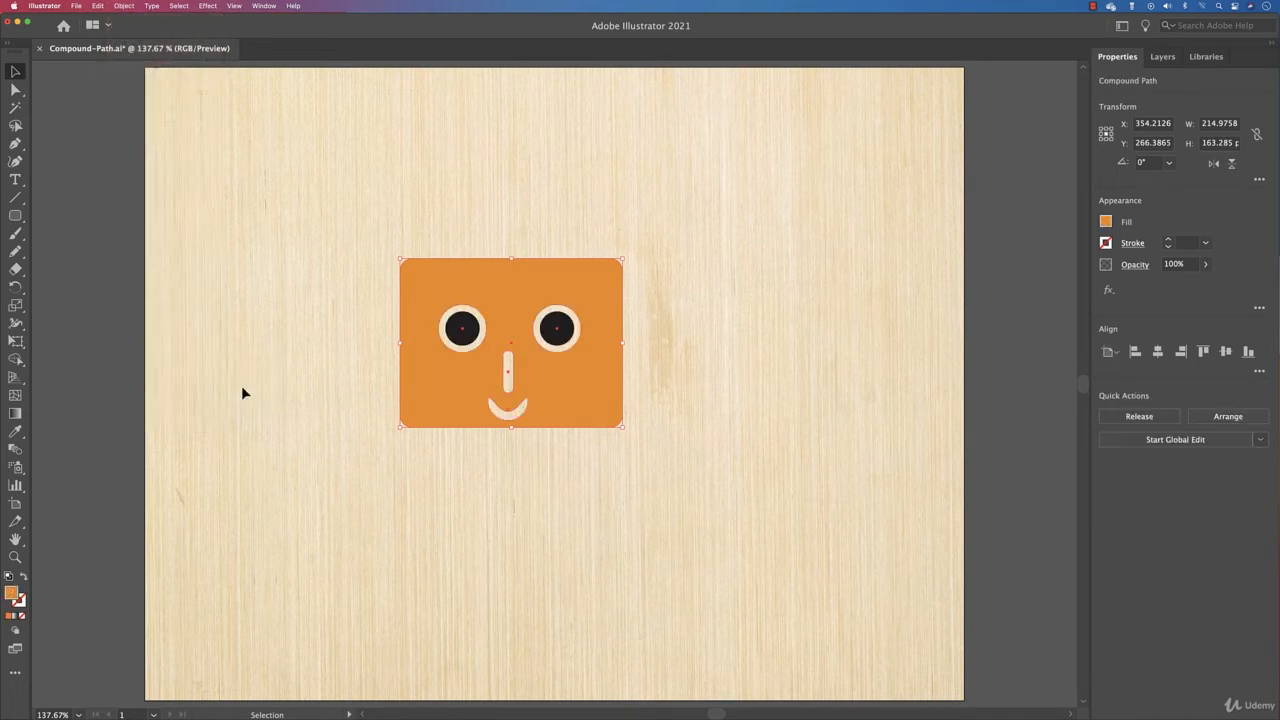
pyautogui.click(757, 443)
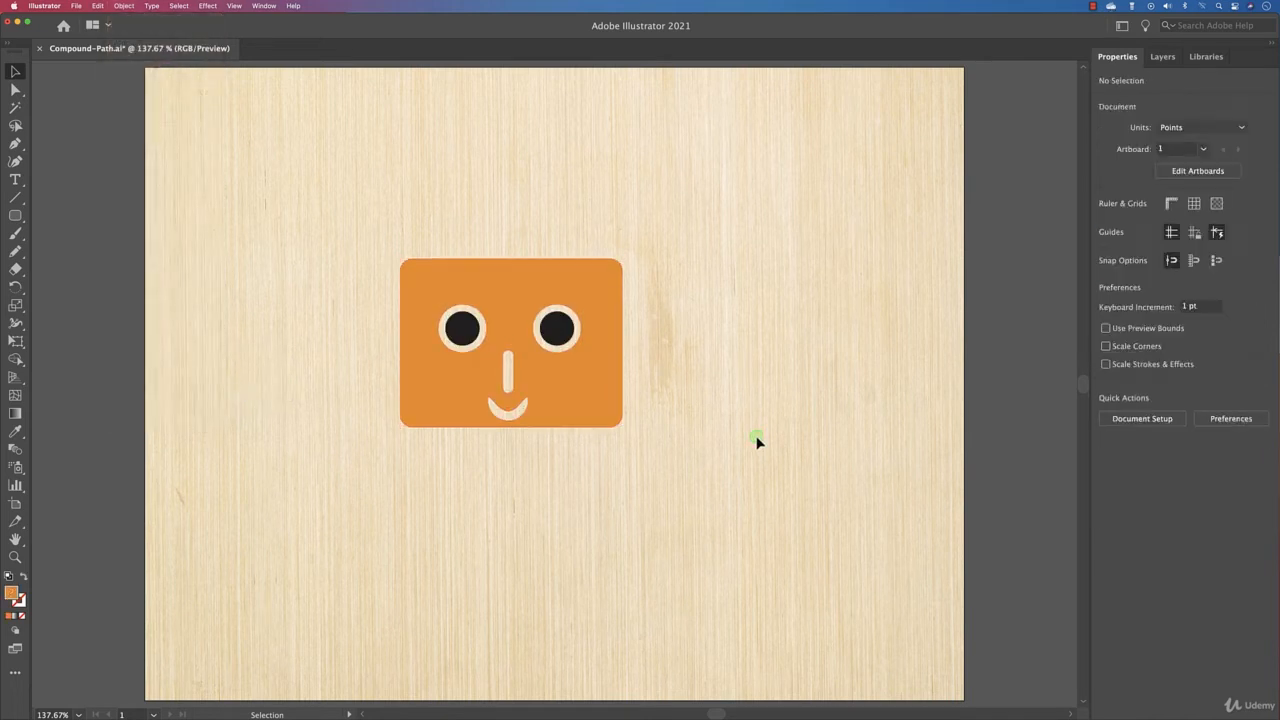
# Isolate the compound path, nudge the nose cut-out 1 pt down, and exit isolation mode
pyautogui.doubleClick(511, 394)
pyautogui.click(511, 394)
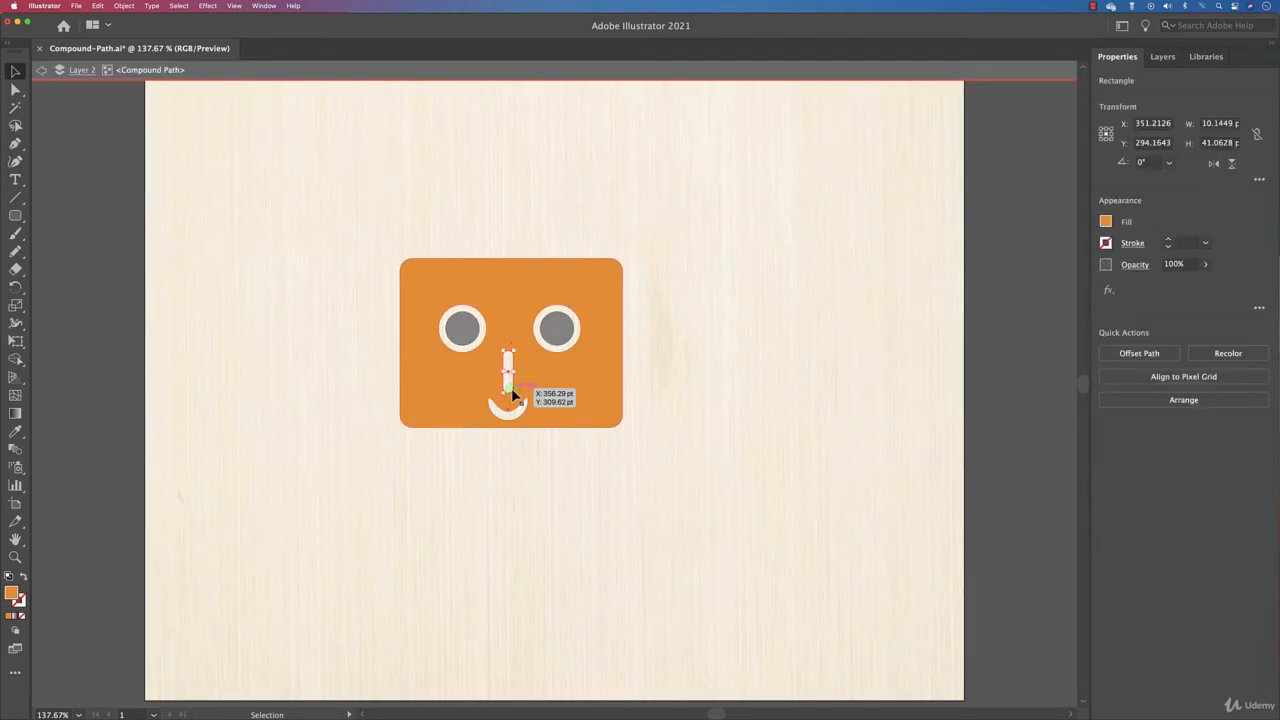
pyautogui.press('Right')
pyautogui.press('Right')
pyautogui.press('Left')
pyautogui.press('Left')
pyautogui.press('Down')
pyautogui.click(365, 288)
pyautogui.doubleClick(365, 288)
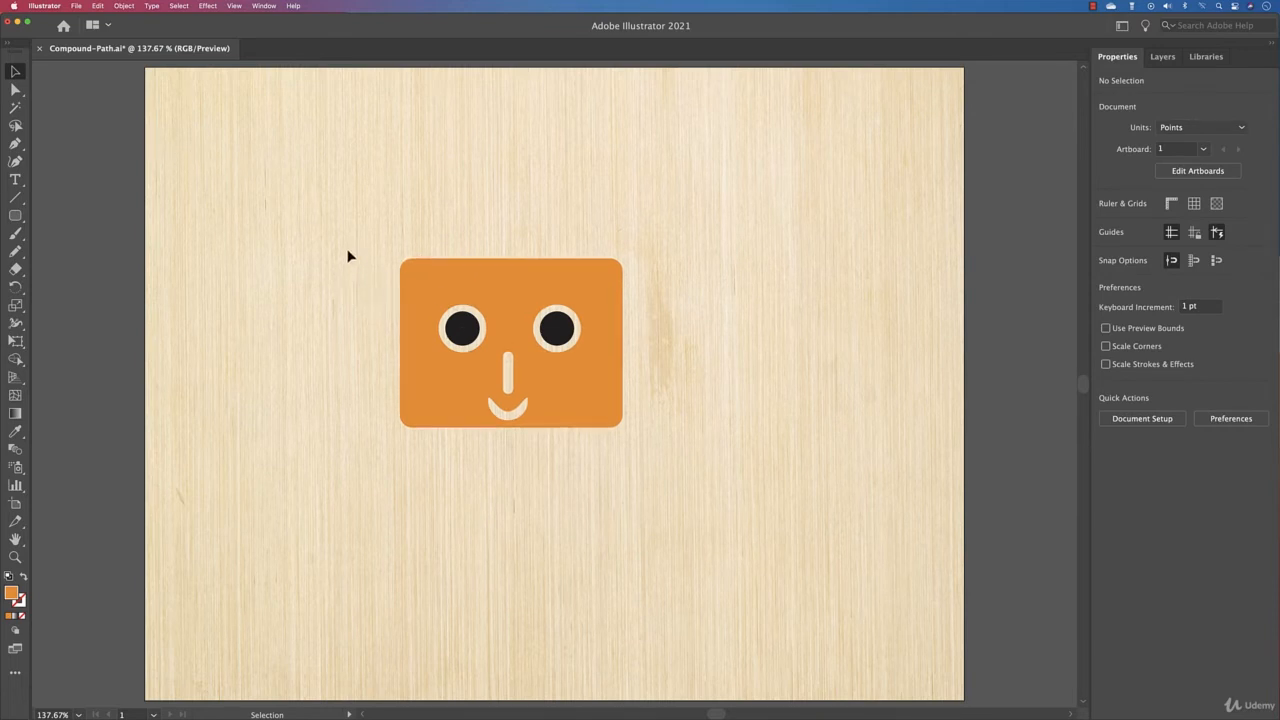
# Apply a Multiply drop shadow to the whole face with 70% opacity, 2 pt X and Y offsets and 1 pt blur
pyautogui.moveTo(349, 257); pyautogui.dragTo(693, 447)
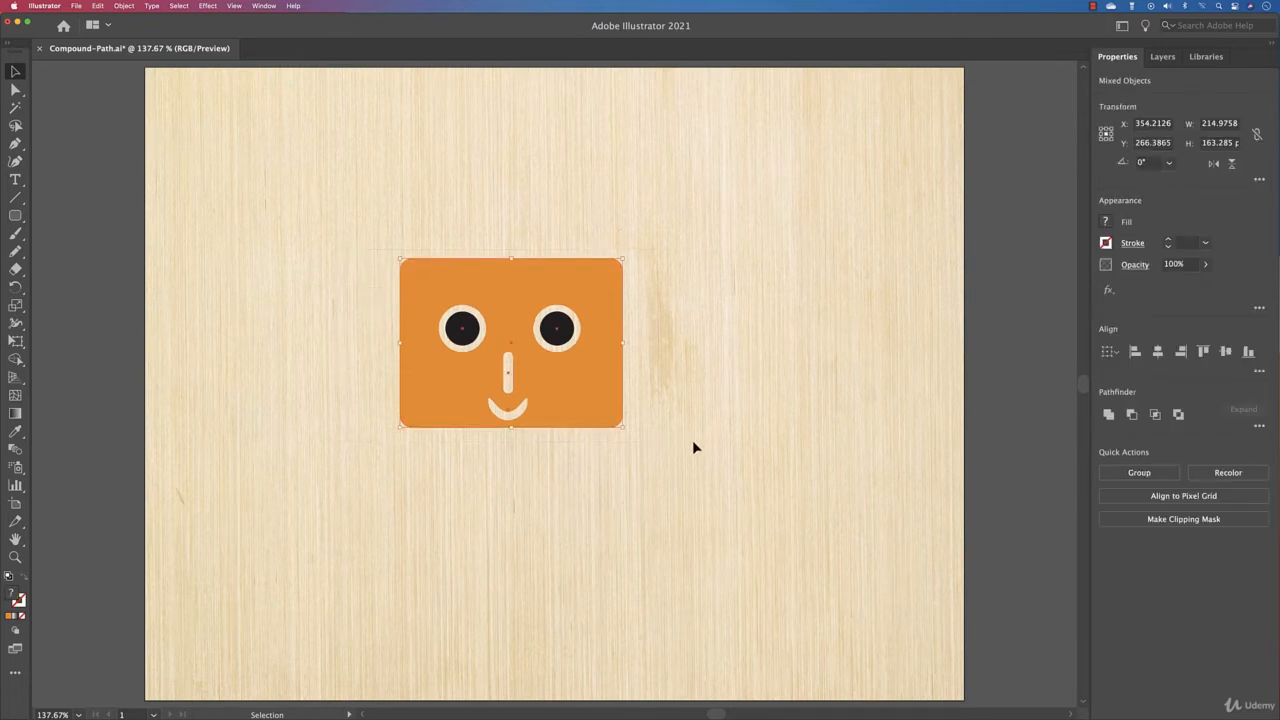
pyautogui.click(208, 7)
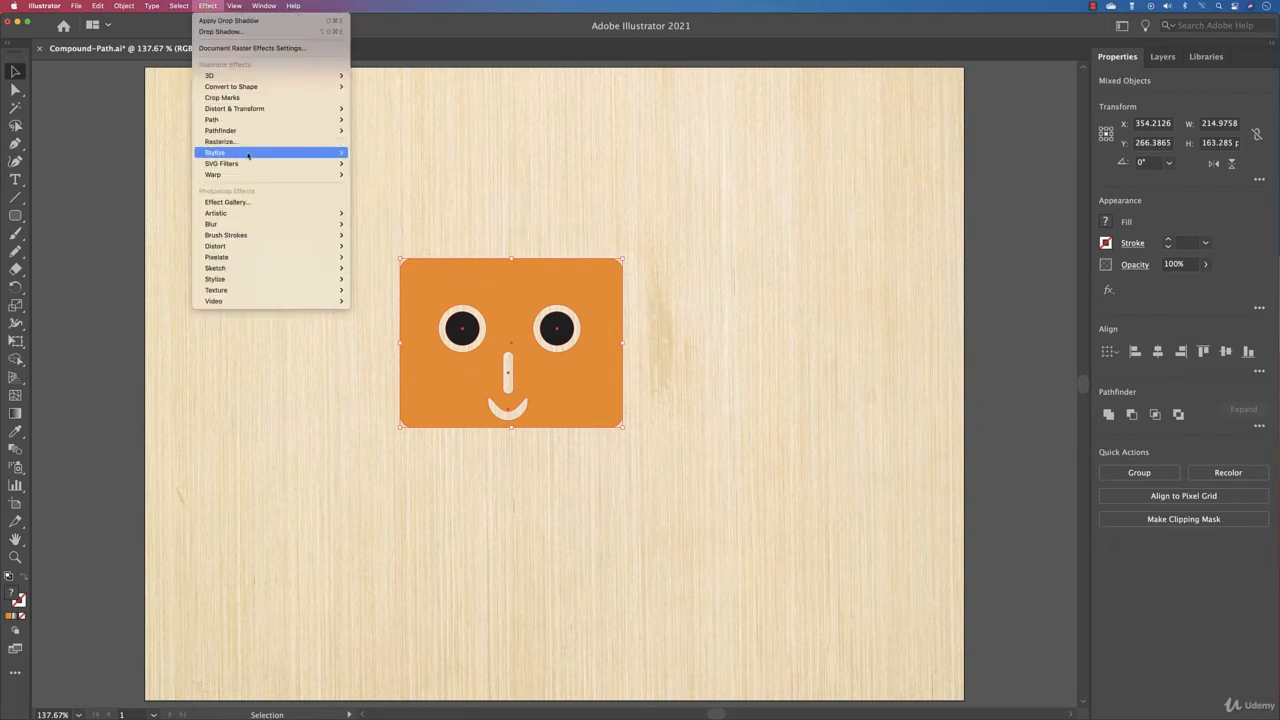
pyautogui.moveTo(248, 155)
pyautogui.click(395, 153)
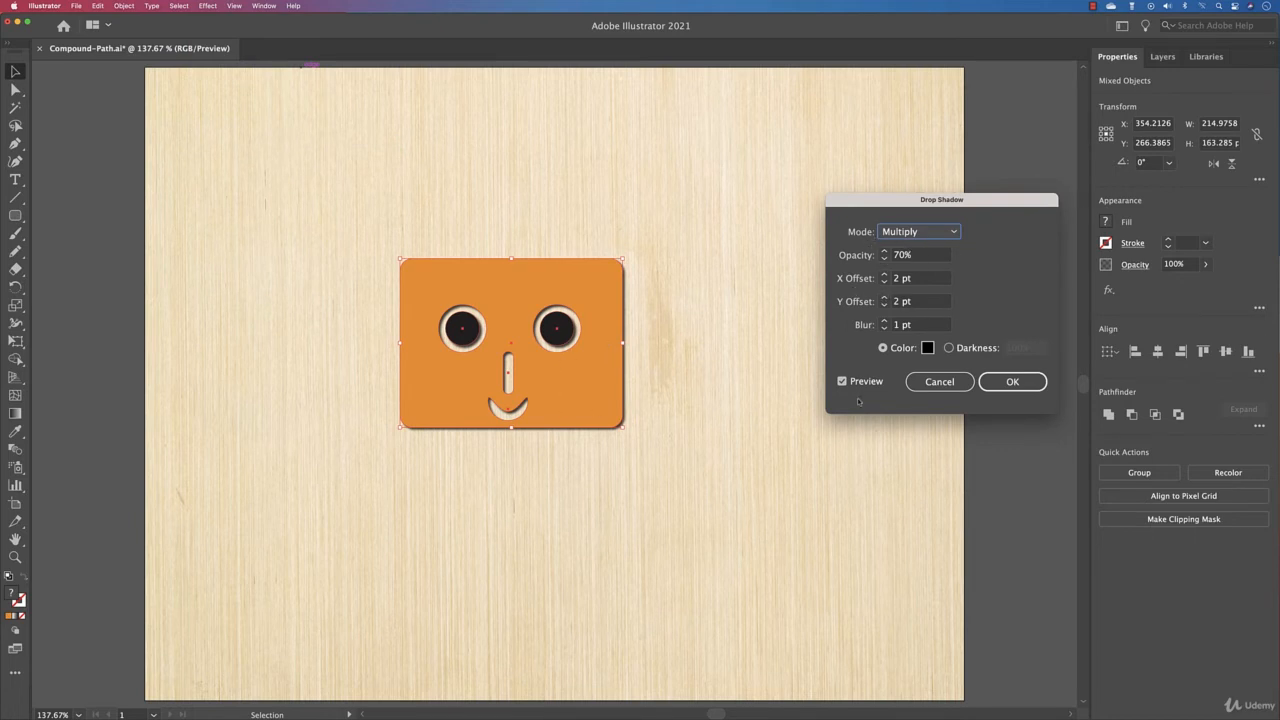
pyautogui.click(1012, 381)
pyautogui.click(692, 380)
# Move the whole face, including the pupils, off the artboard beyond its upper left edge
pyautogui.click(566, 394)
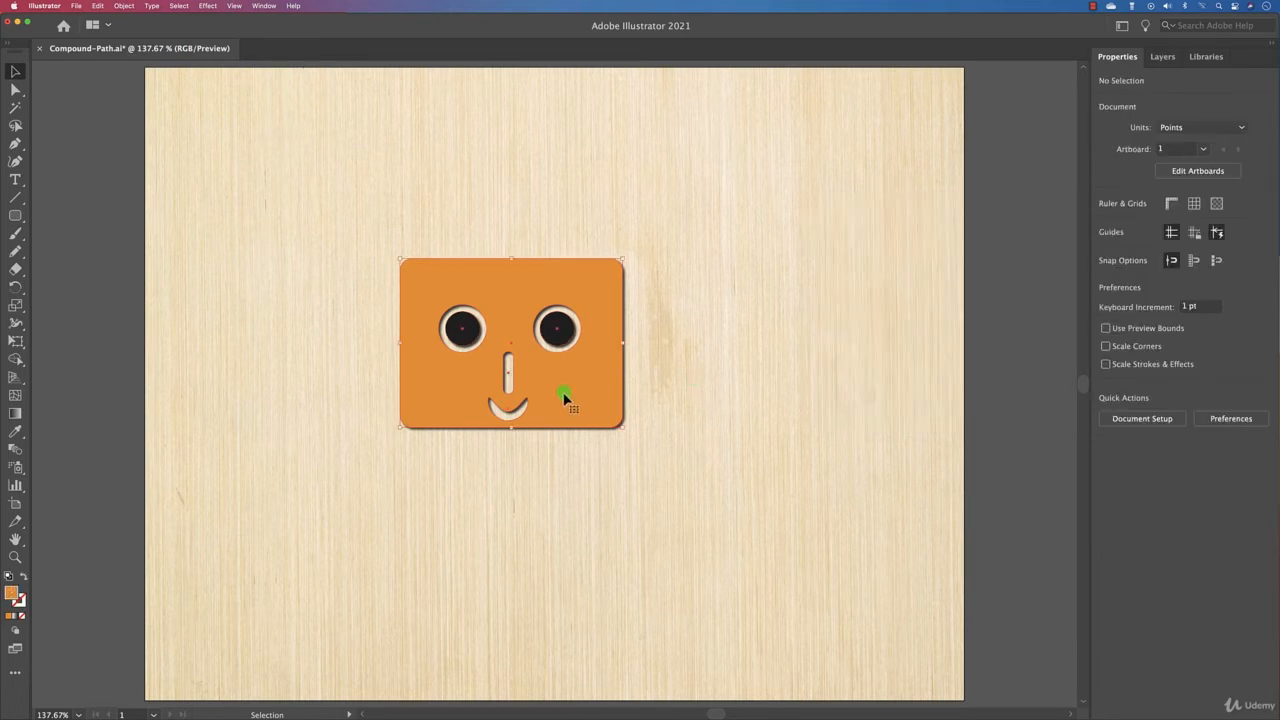
pyautogui.moveTo(364, 262); pyautogui.dragTo(698, 463)
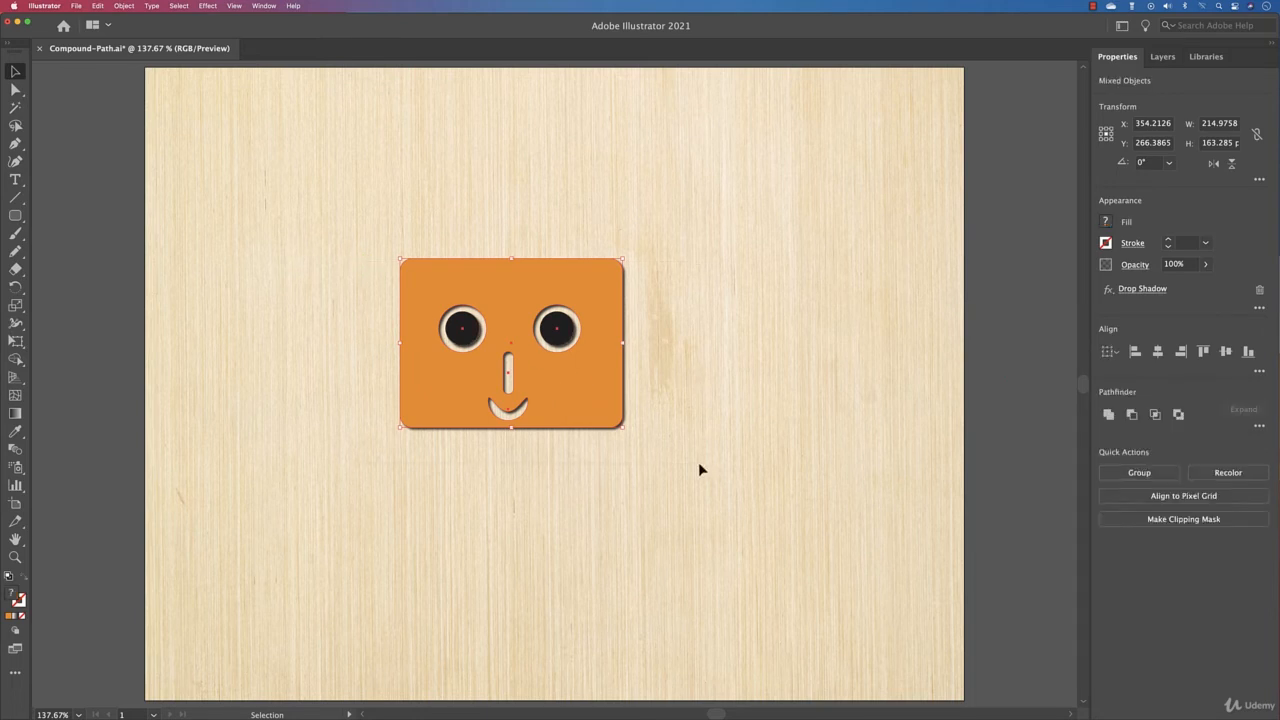
pyautogui.moveTo(552, 406); pyautogui.dragTo(64, 257)
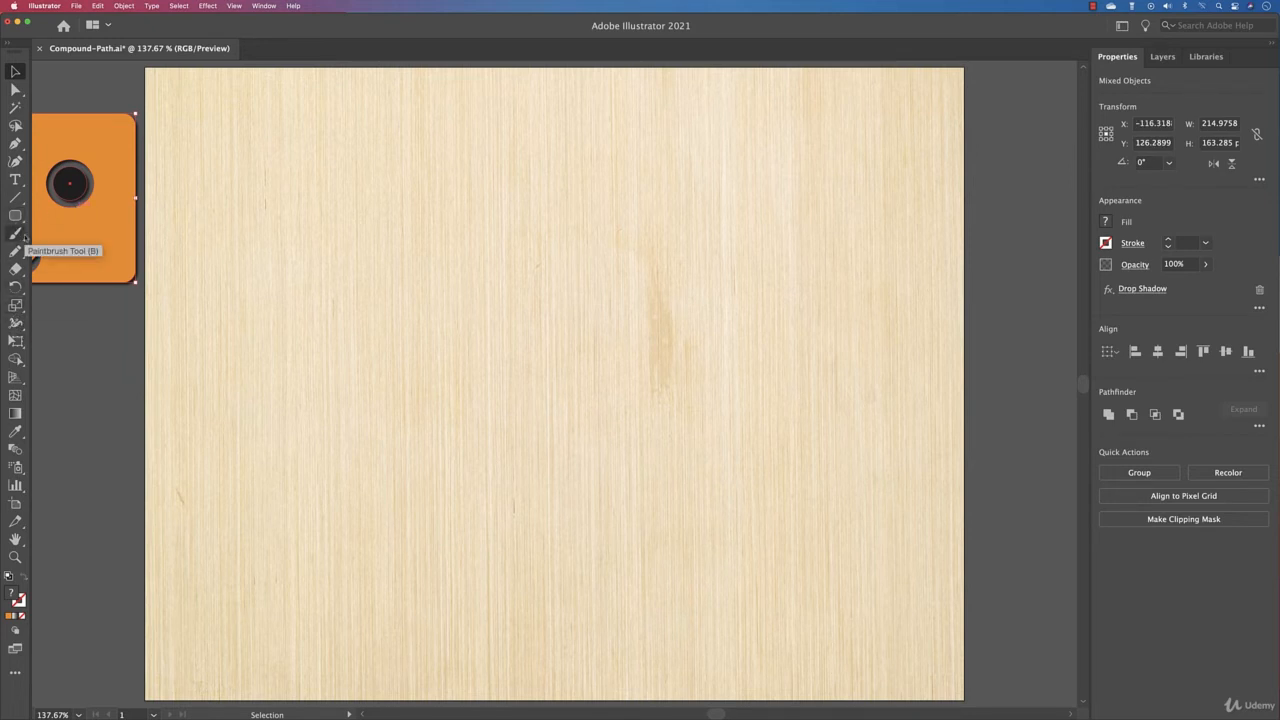
# Create a six-pointed orange star on the artboard with radii of 179.9198 pt and 95.3074 pt
pyautogui.moveTo(15, 216); pyautogui.dragTo(80, 287)
pyautogui.click(483, 322)
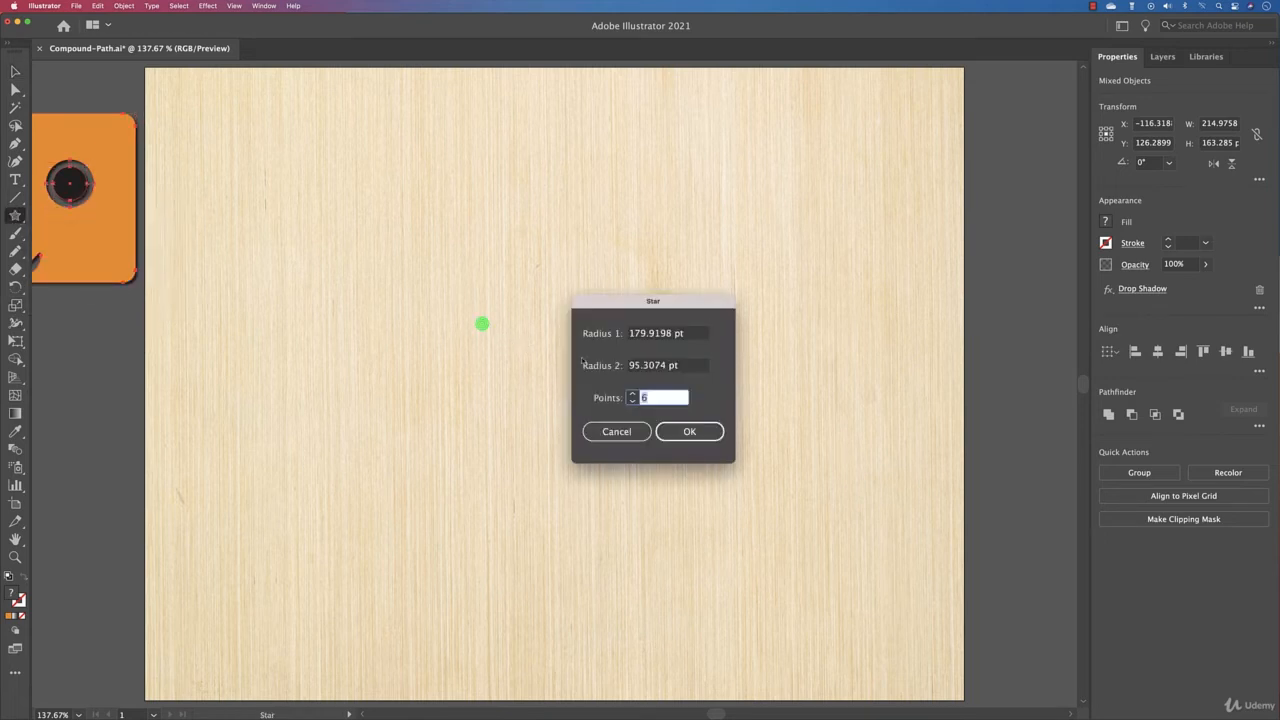
pyautogui.click(703, 436)
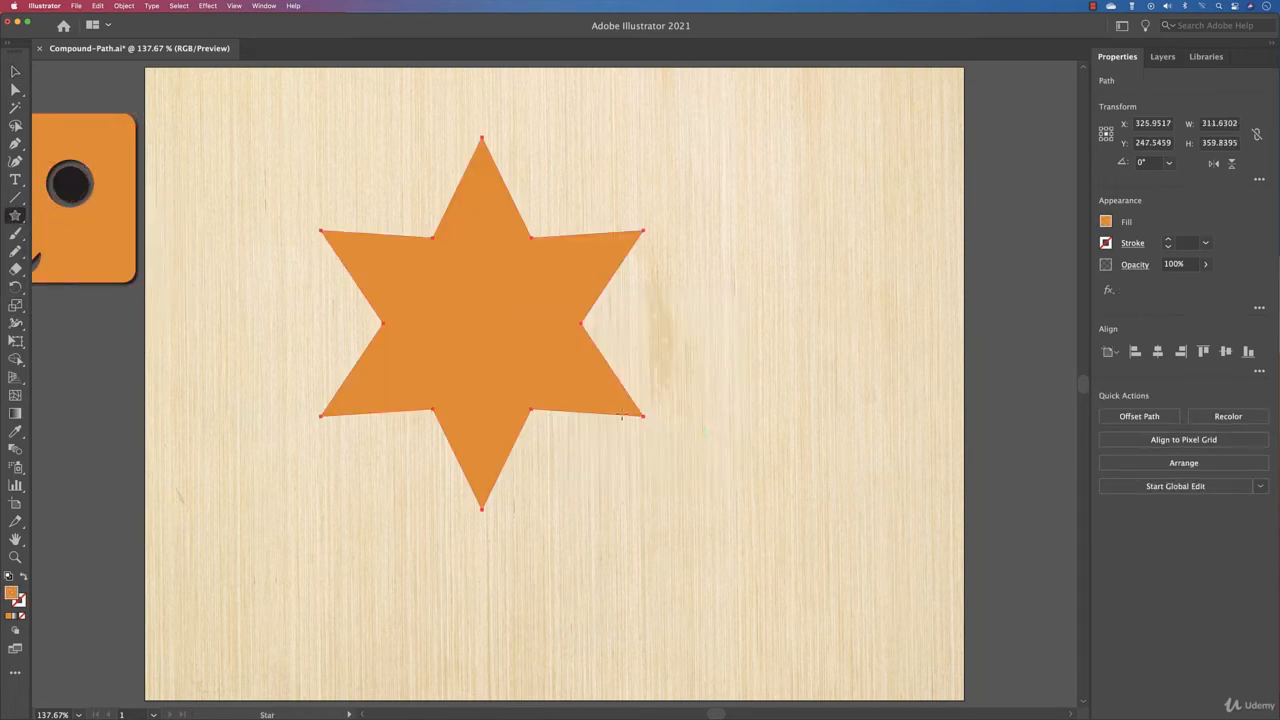
pyautogui.click(15, 71)
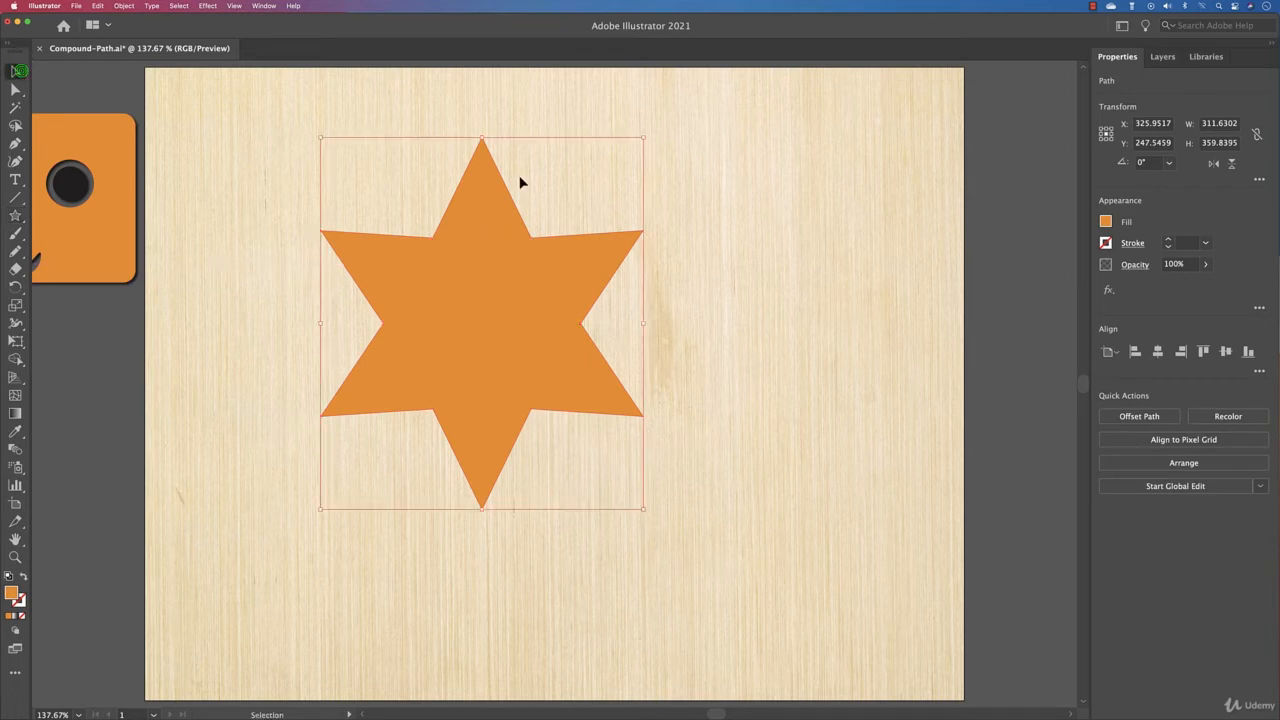
pyautogui.press('a')
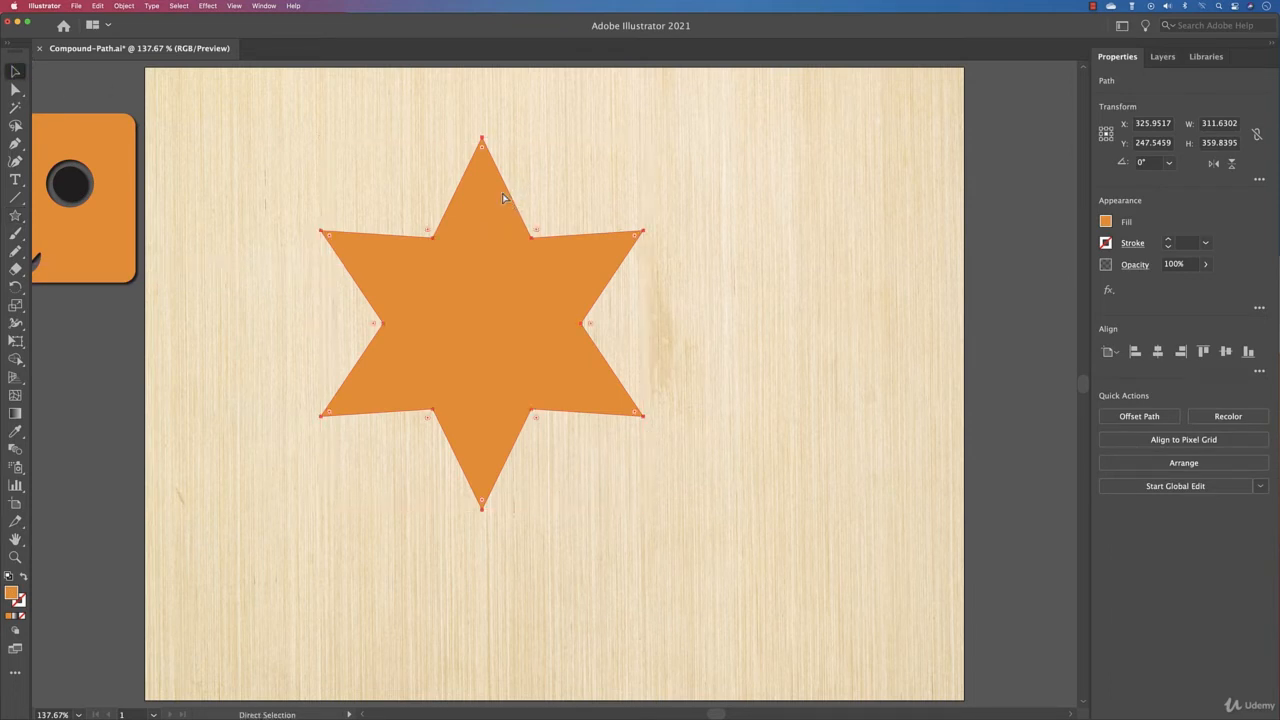
pyautogui.press('v')
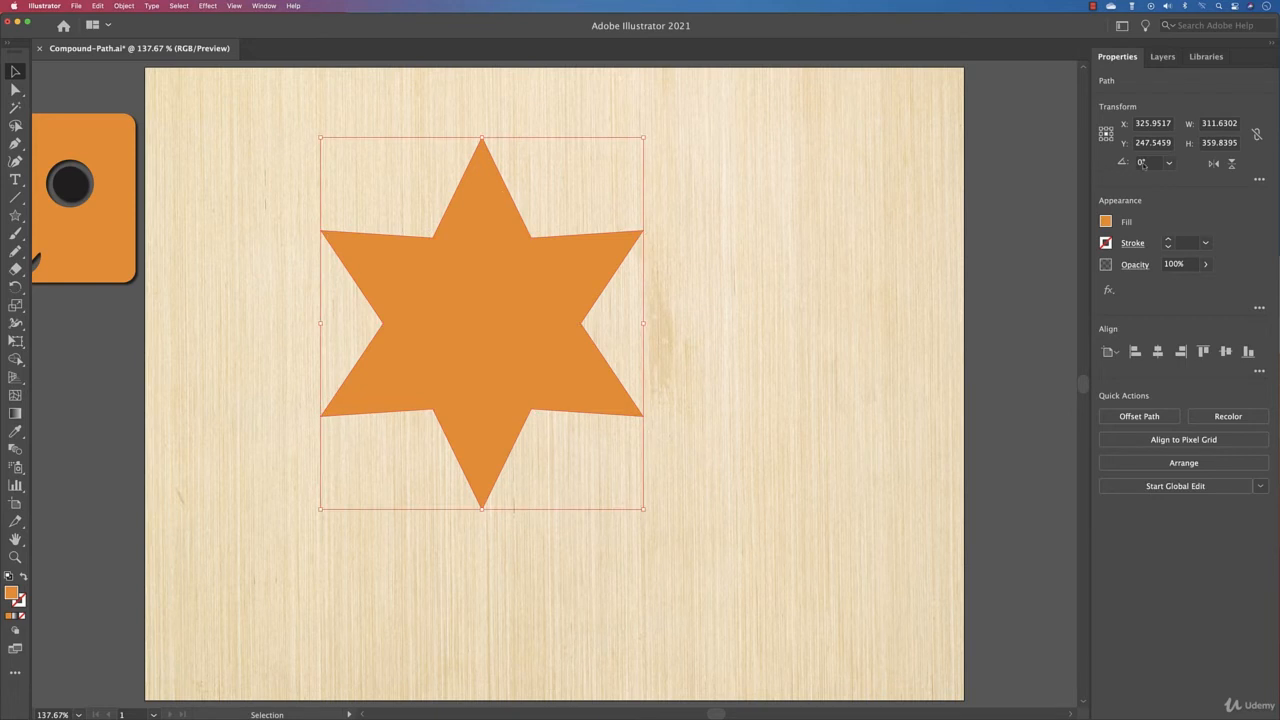
# Add a copy of the star rotated by 30° on top of the original
pyautogui.click(1146, 163)
pyautogui.write('30')
pyautogui.hotkey('alt', 'Return')
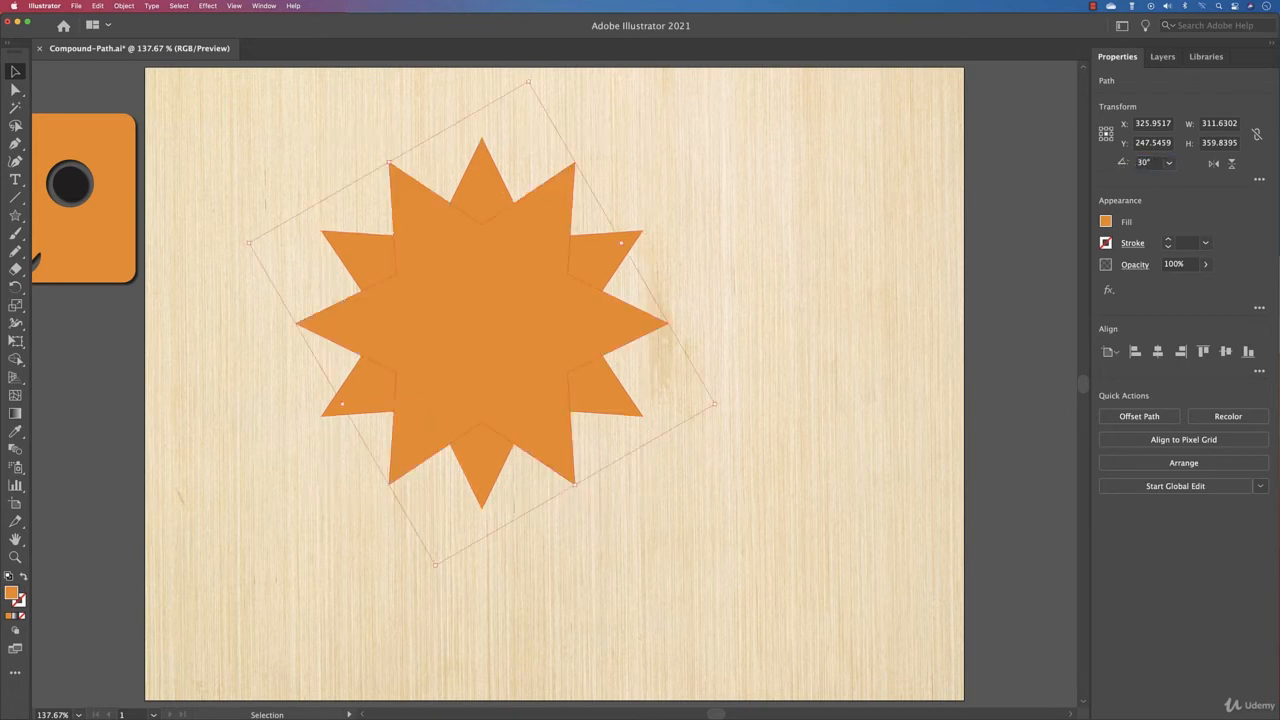
# Select both overlapping stars and examine their overlap regions with the Shape Builder tool
pyautogui.click(705, 178)
pyautogui.moveTo(533, 331); pyautogui.dragTo(495, 379)
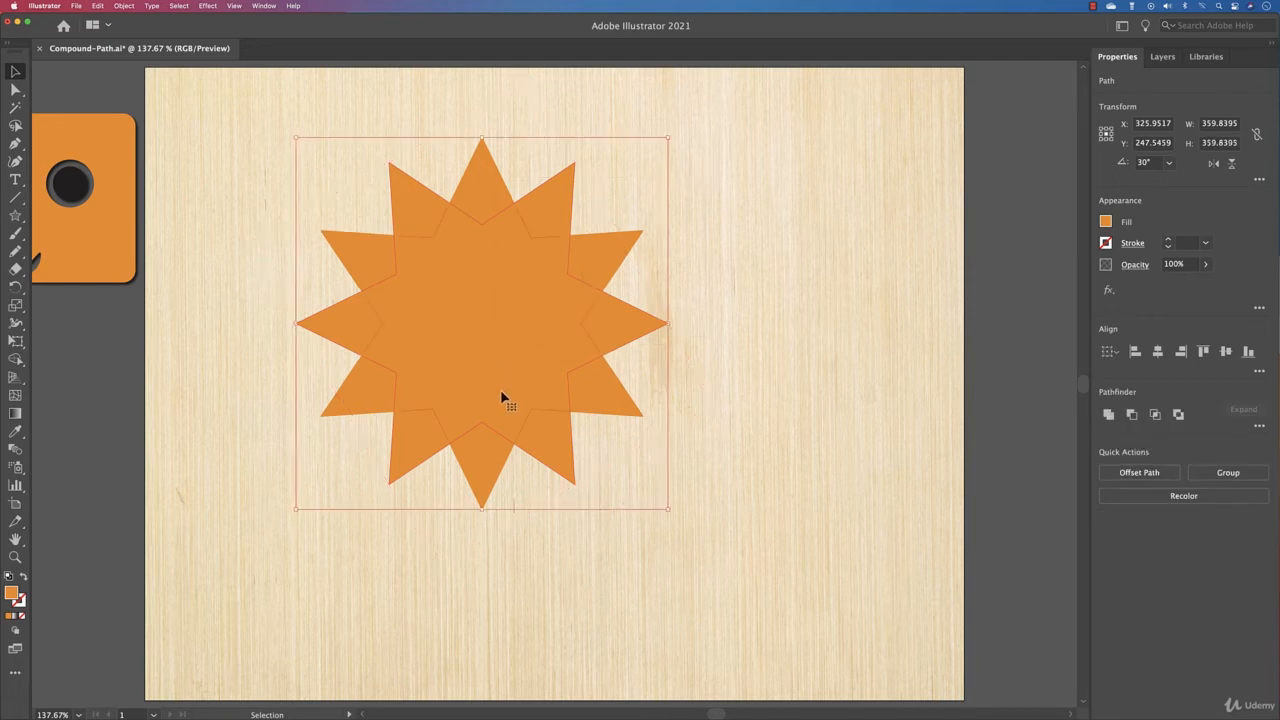
pyautogui.hotkey('shift', 'm')
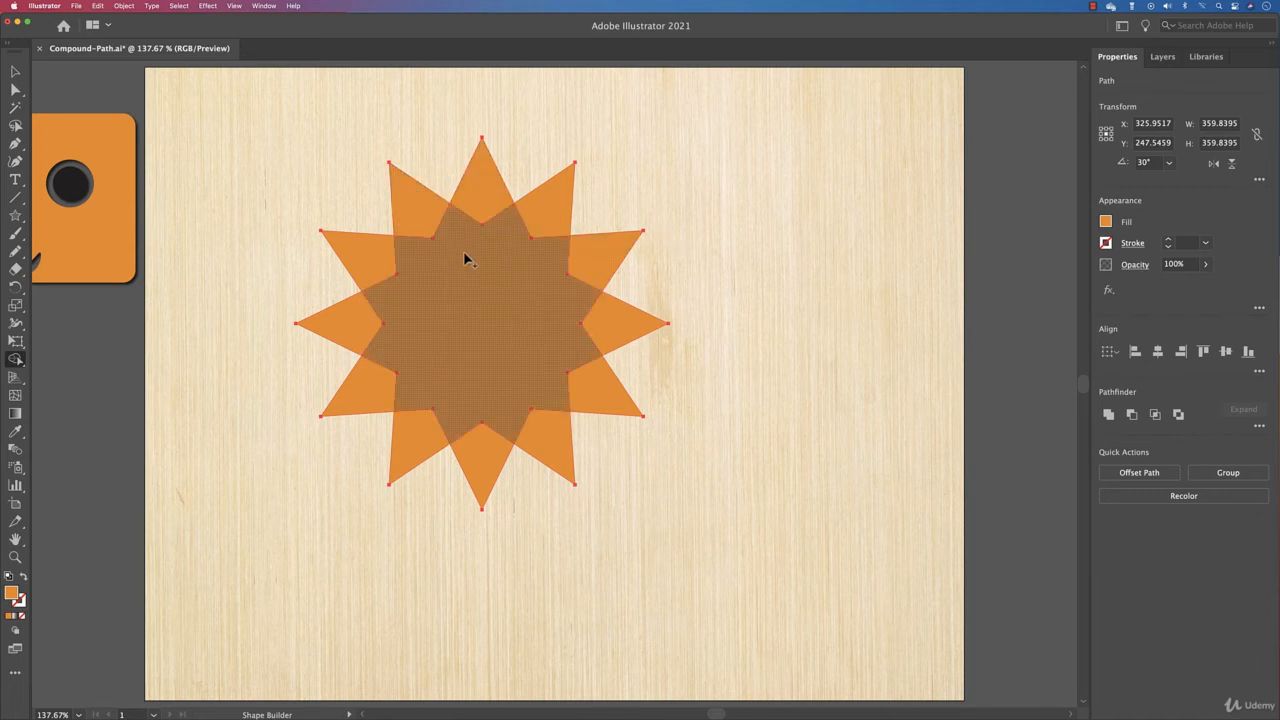
pyautogui.click(16, 72)
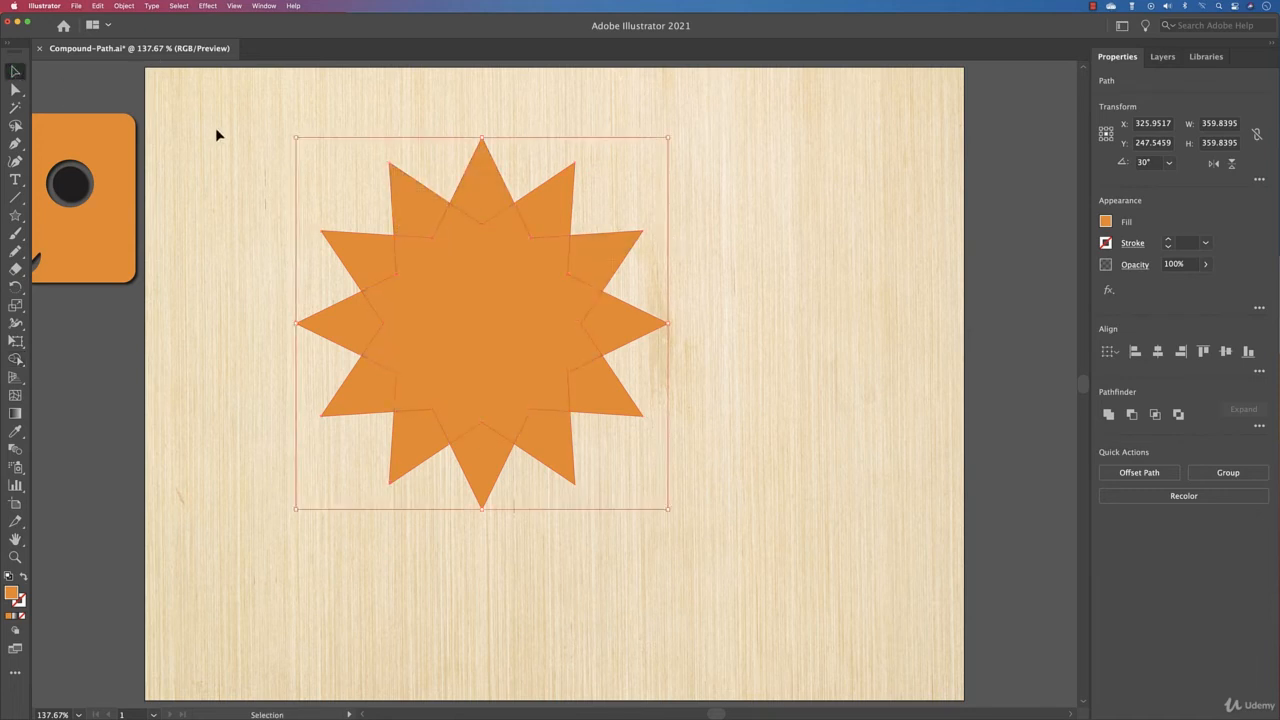
# Combine the two selected overlapping stars into one compound path
pyautogui.click(124, 6)
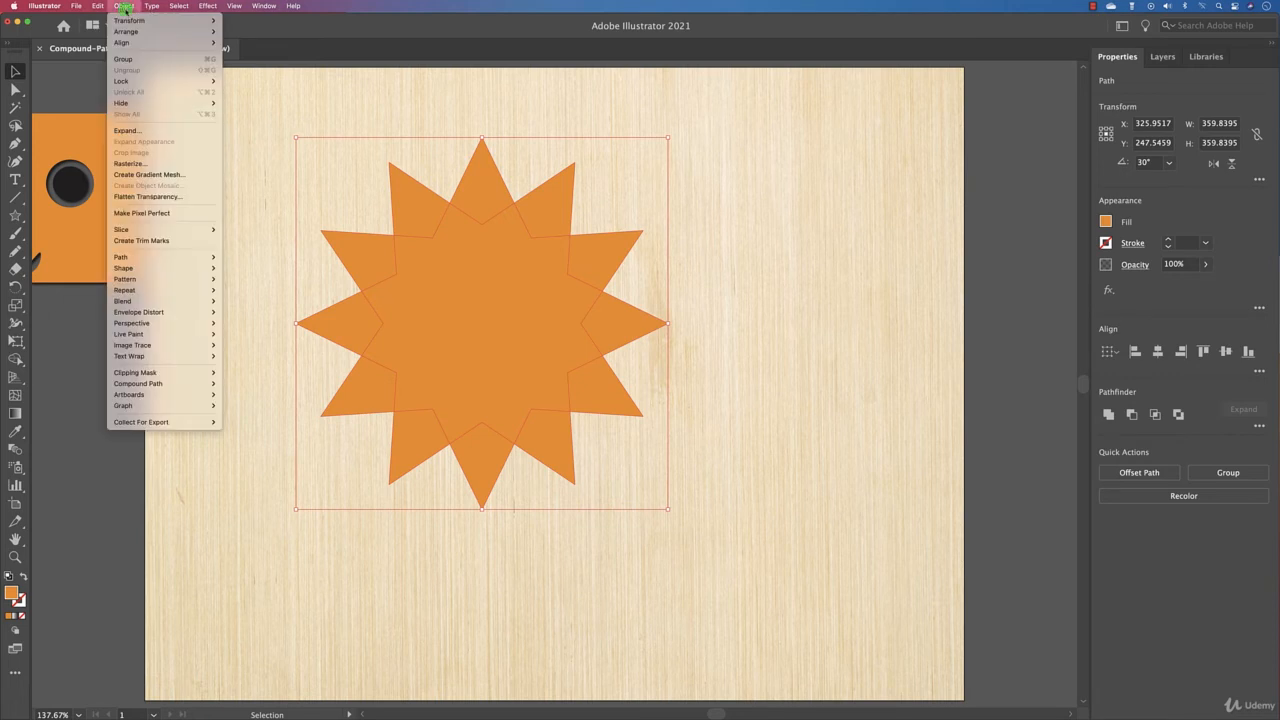
pyautogui.moveTo(170, 385)
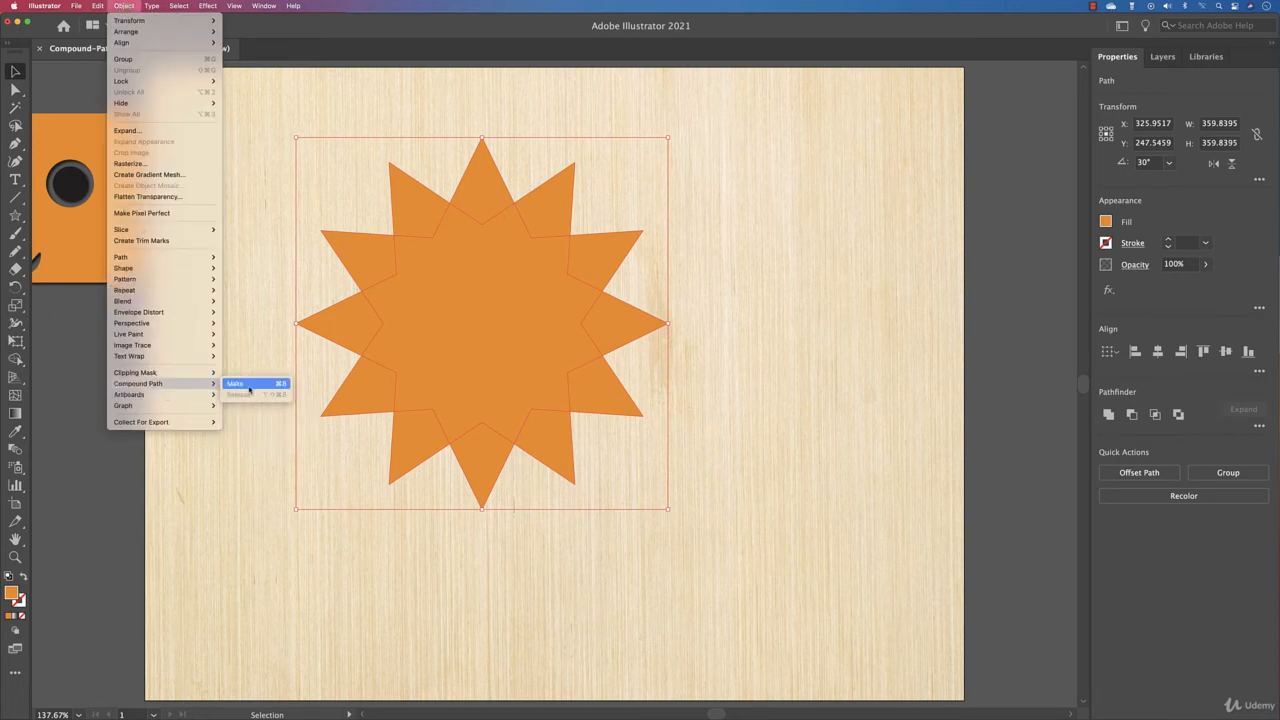
pyautogui.click(249, 388)
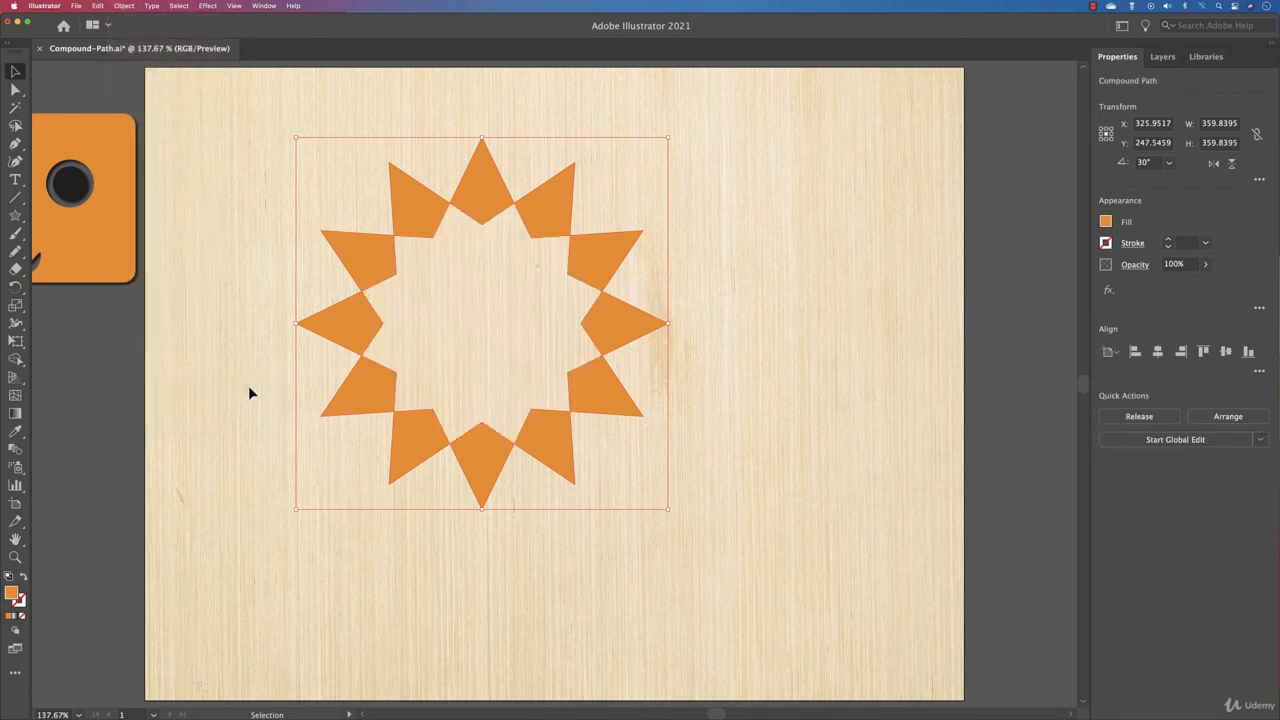
pyautogui.click(810, 360)
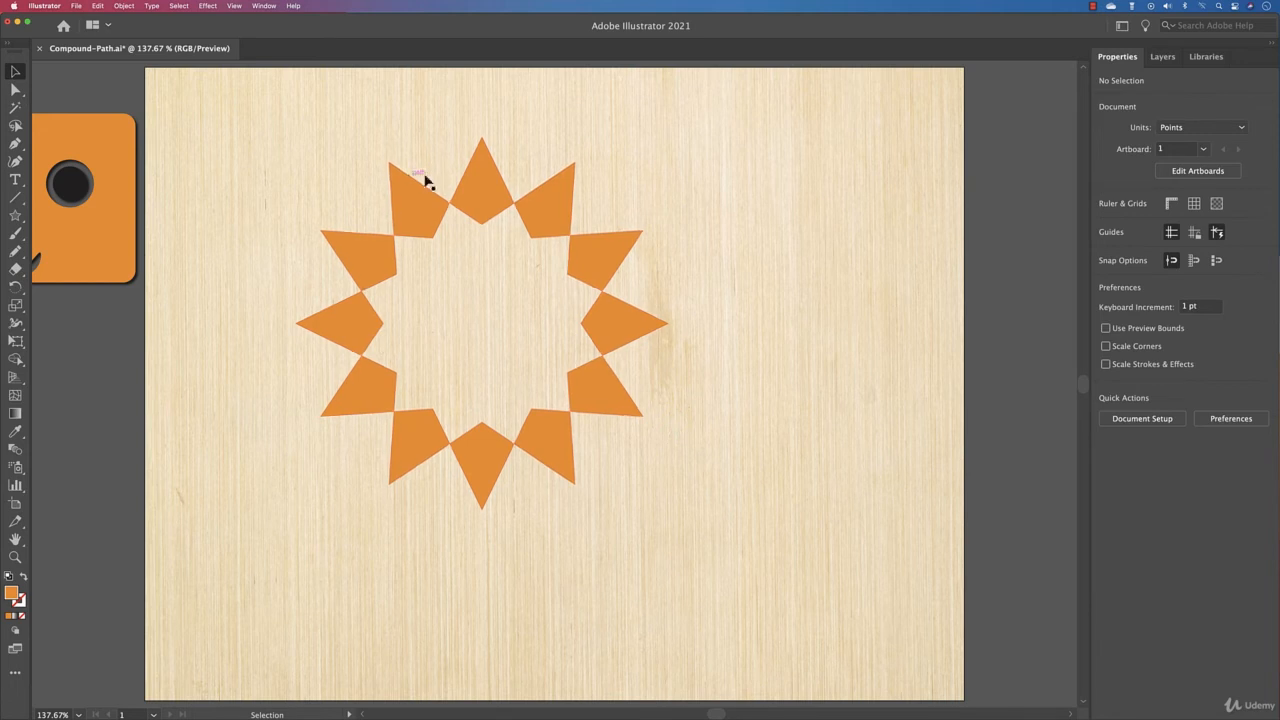
# Change the compound path's fill to the darker red-orange swatch
pyautogui.click(401, 238)
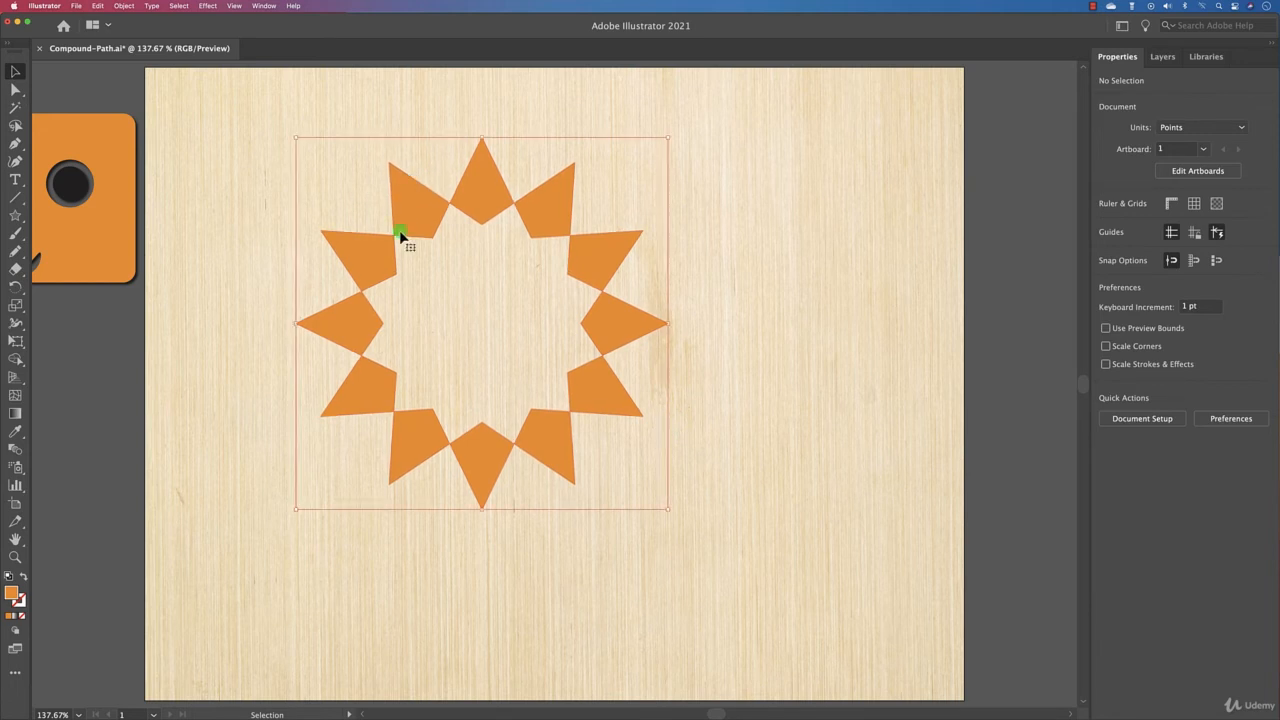
pyautogui.click(1105, 221)
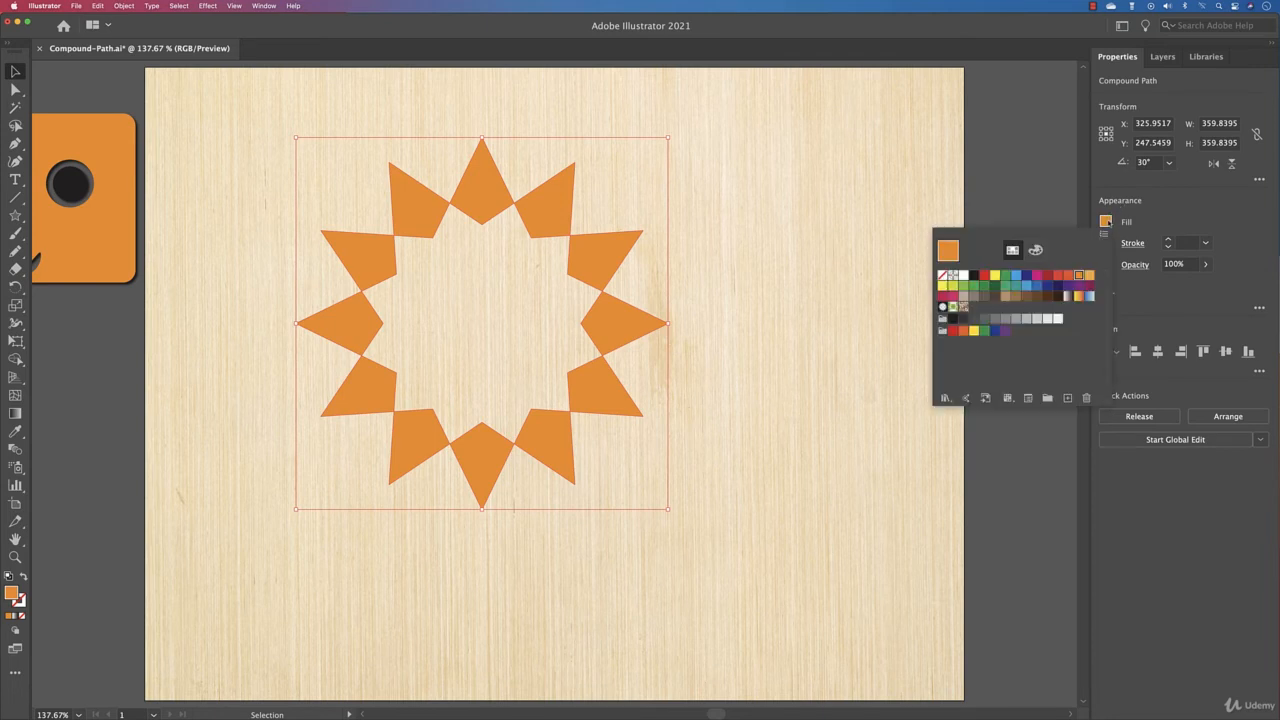
pyautogui.click(1066, 281)
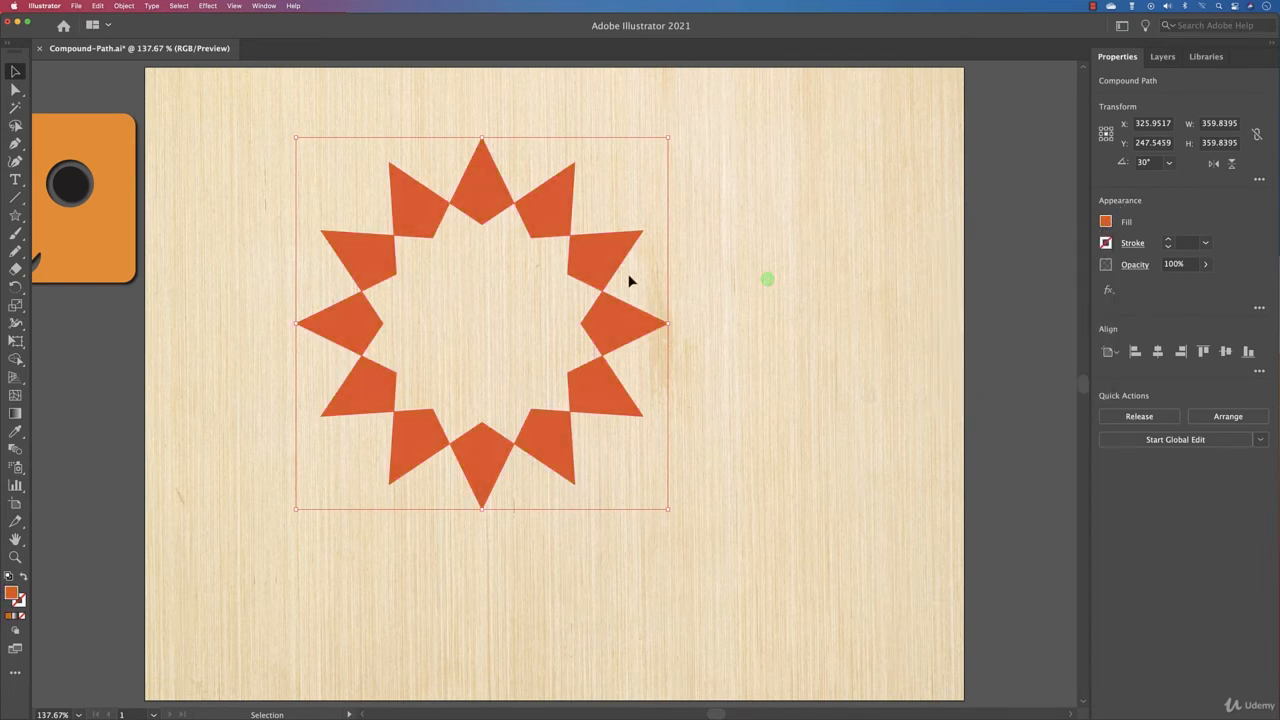
# Add a copy of the compound path on top with its rotation angle set to 10° and fill the copy with red
pyautogui.press('a')
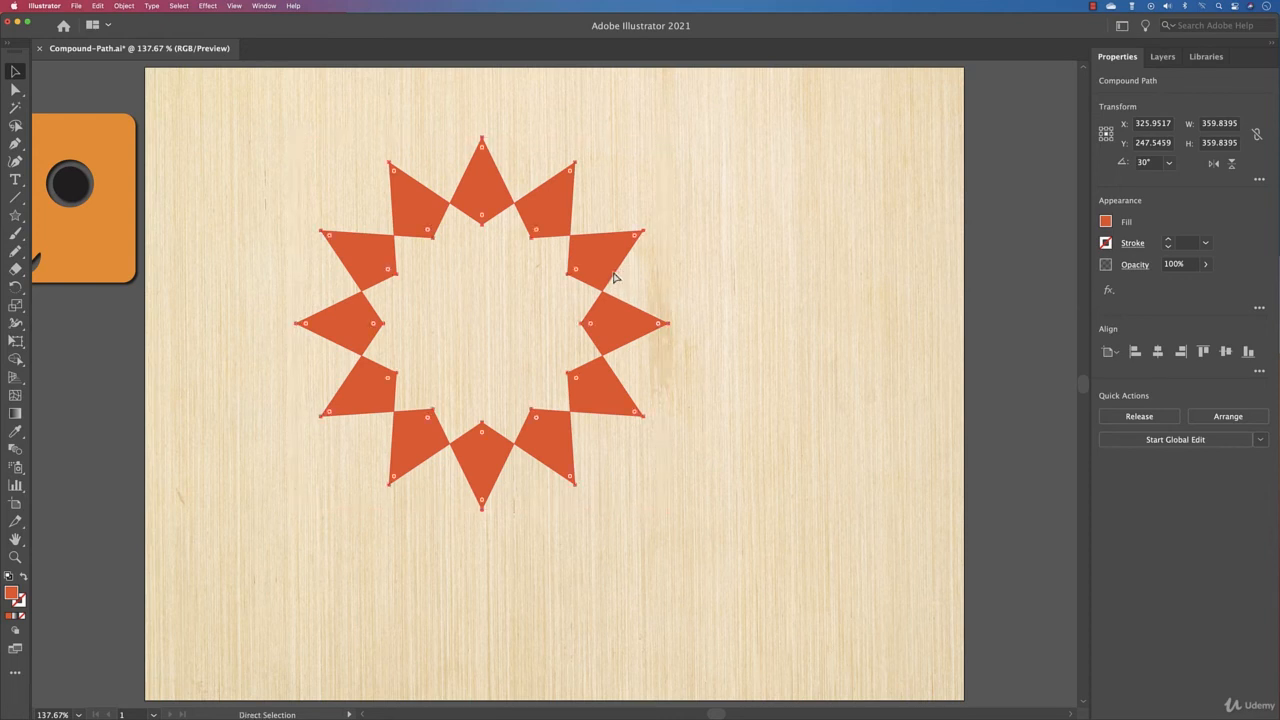
pyautogui.press('v')
pyautogui.click(1155, 163)
pyautogui.moveTo(1155, 163); pyautogui.dragTo(1120, 167)
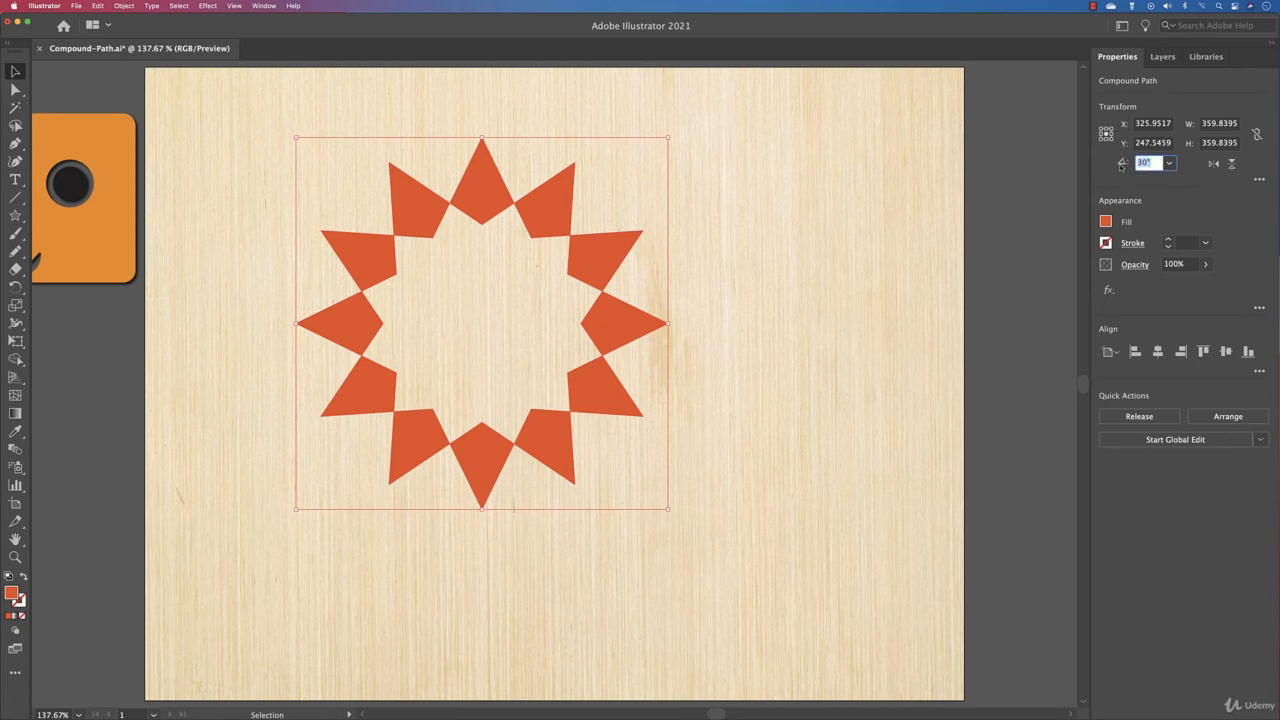
pyautogui.write('10')
pyautogui.hotkey('alt', 'Return')
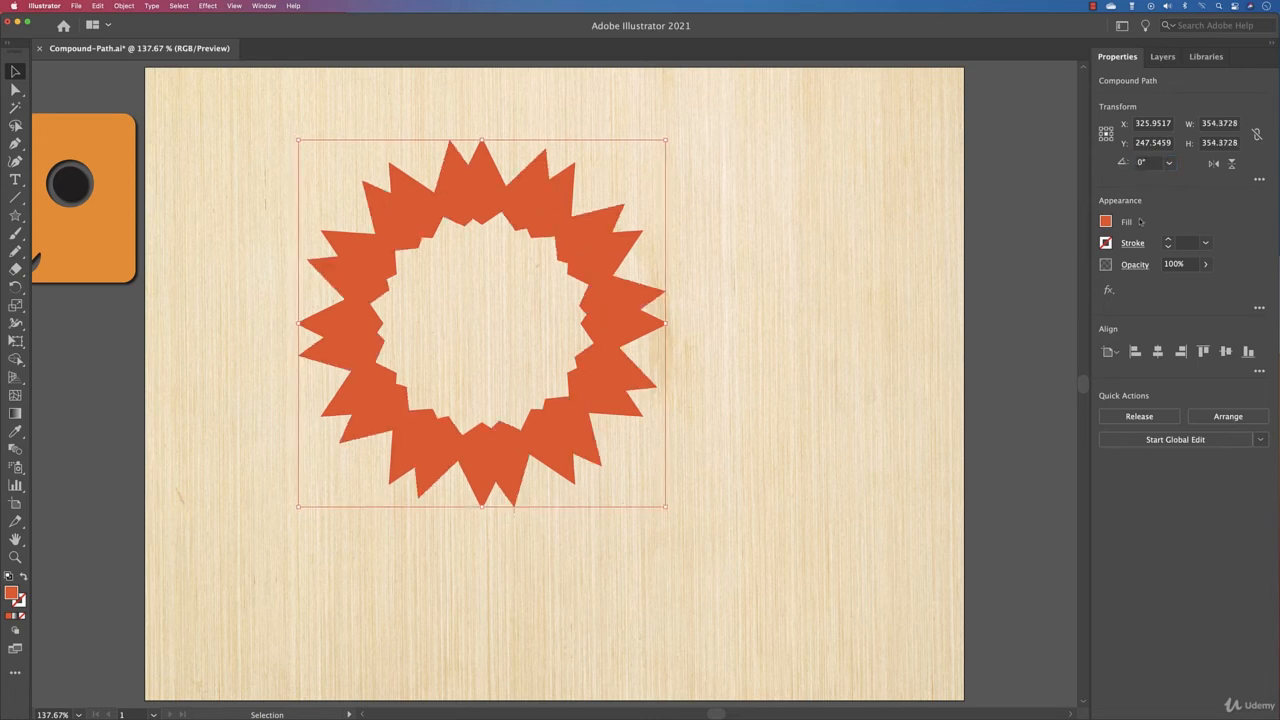
pyautogui.click(1105, 221)
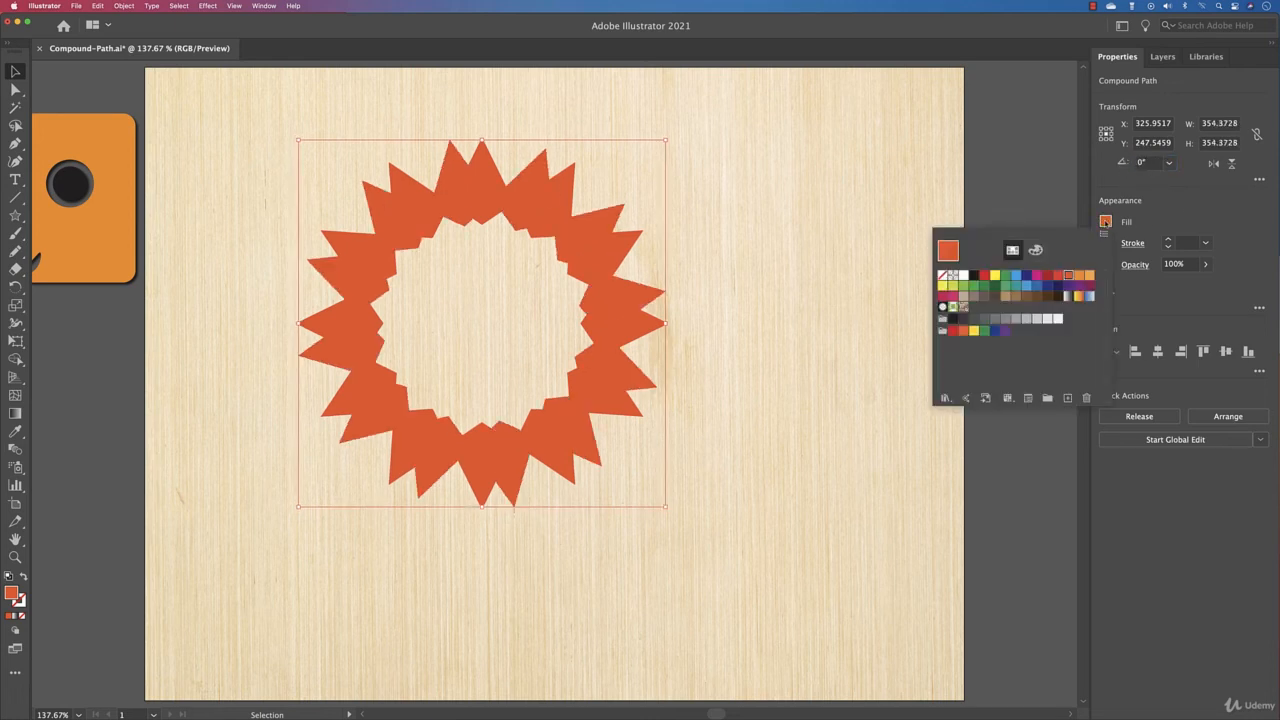
pyautogui.click(1057, 276)
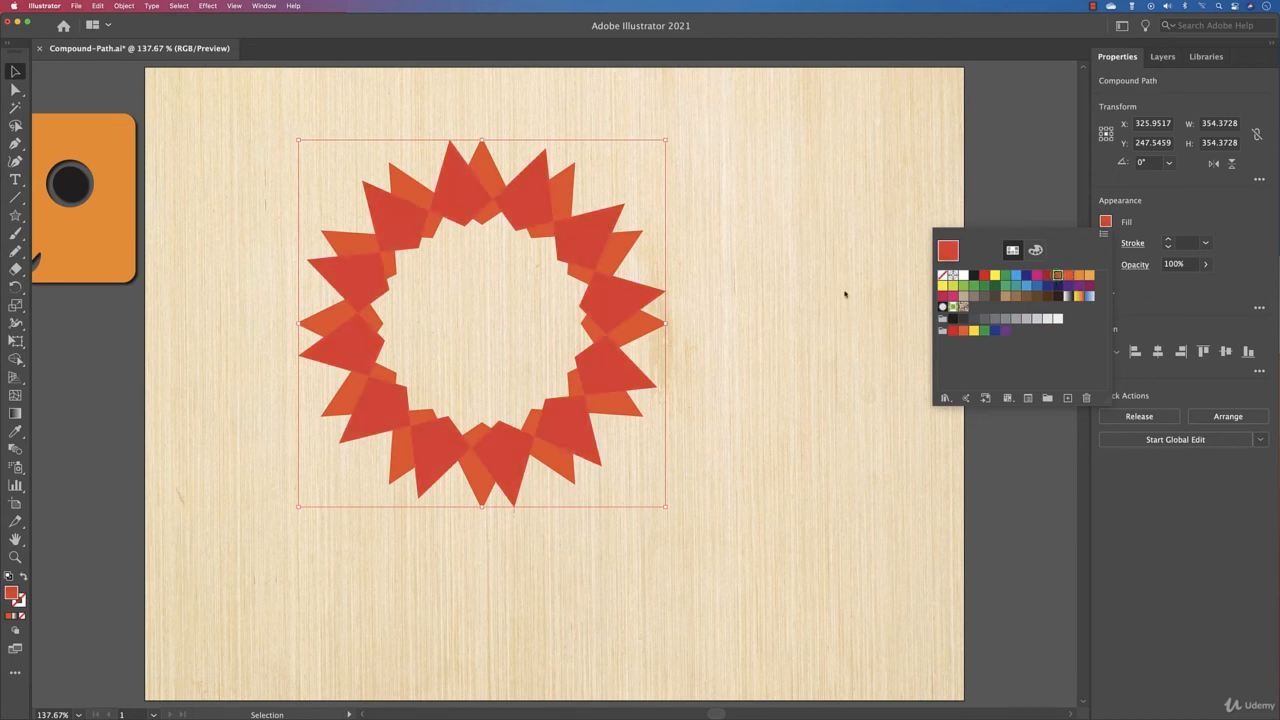
pyautogui.click(733, 313)
# Paste a copy of the red compound path in front, rotate it 10°, and fill it with the lighter orange swatch
pyautogui.press('super+c')
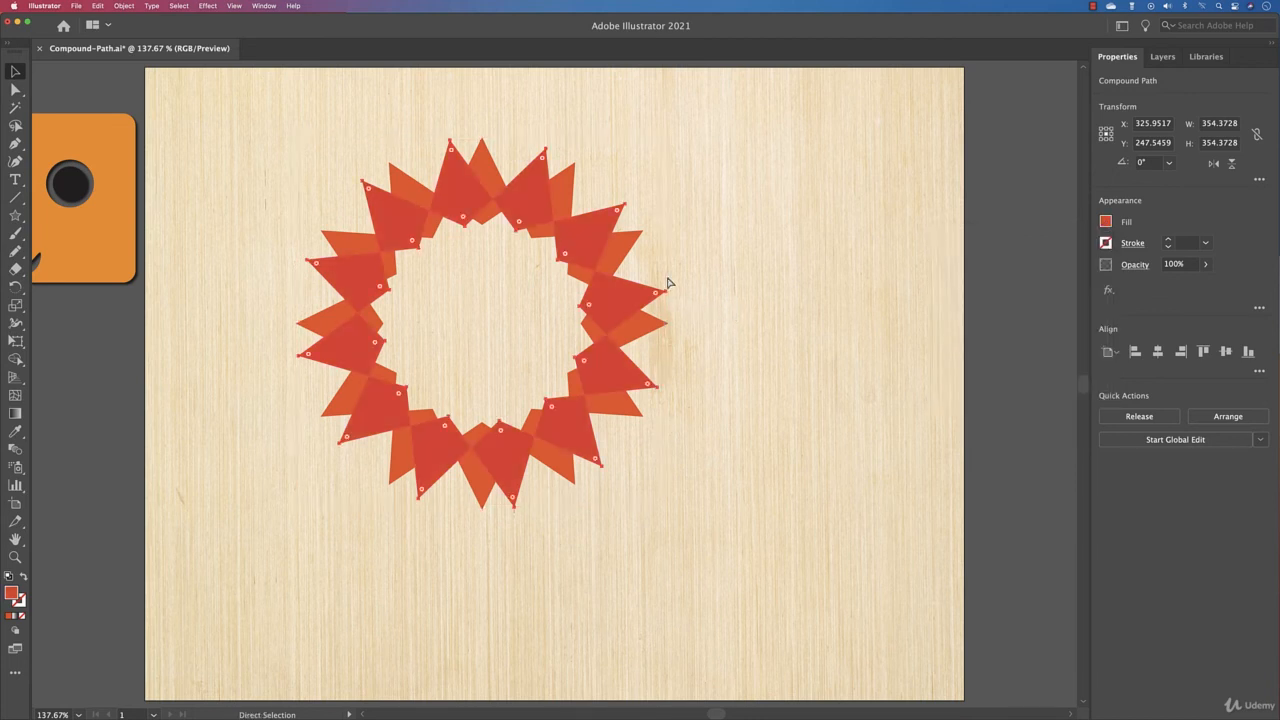
pyautogui.press('super+f')
pyautogui.click(1148, 162)
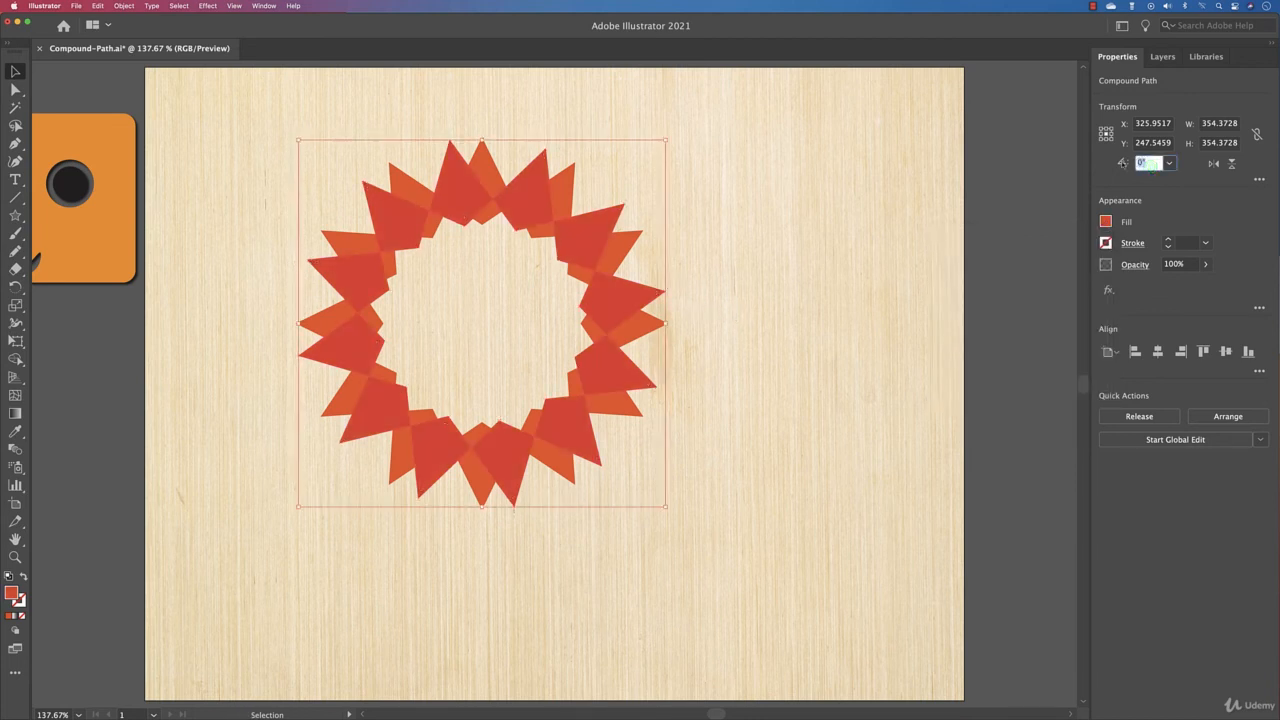
pyautogui.write('10')
pyautogui.press('Return')
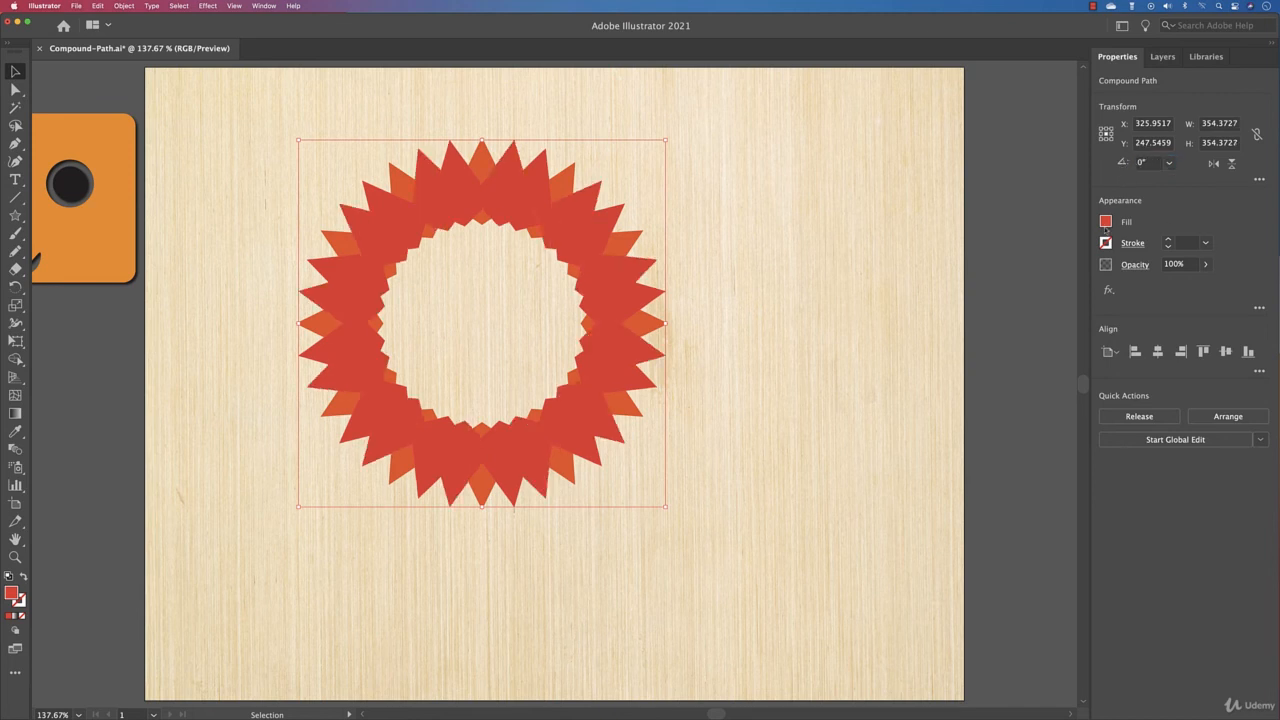
pyautogui.click(1105, 222)
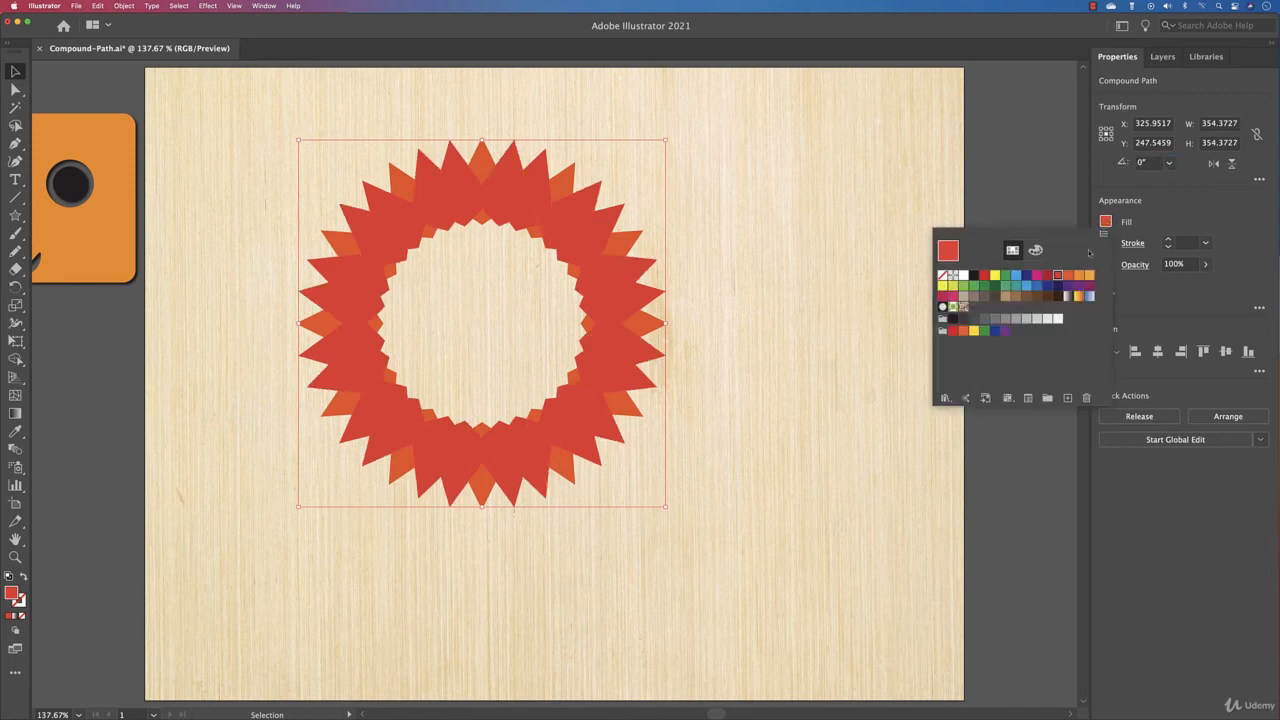
pyautogui.click(1081, 276)
pyautogui.click(869, 270)
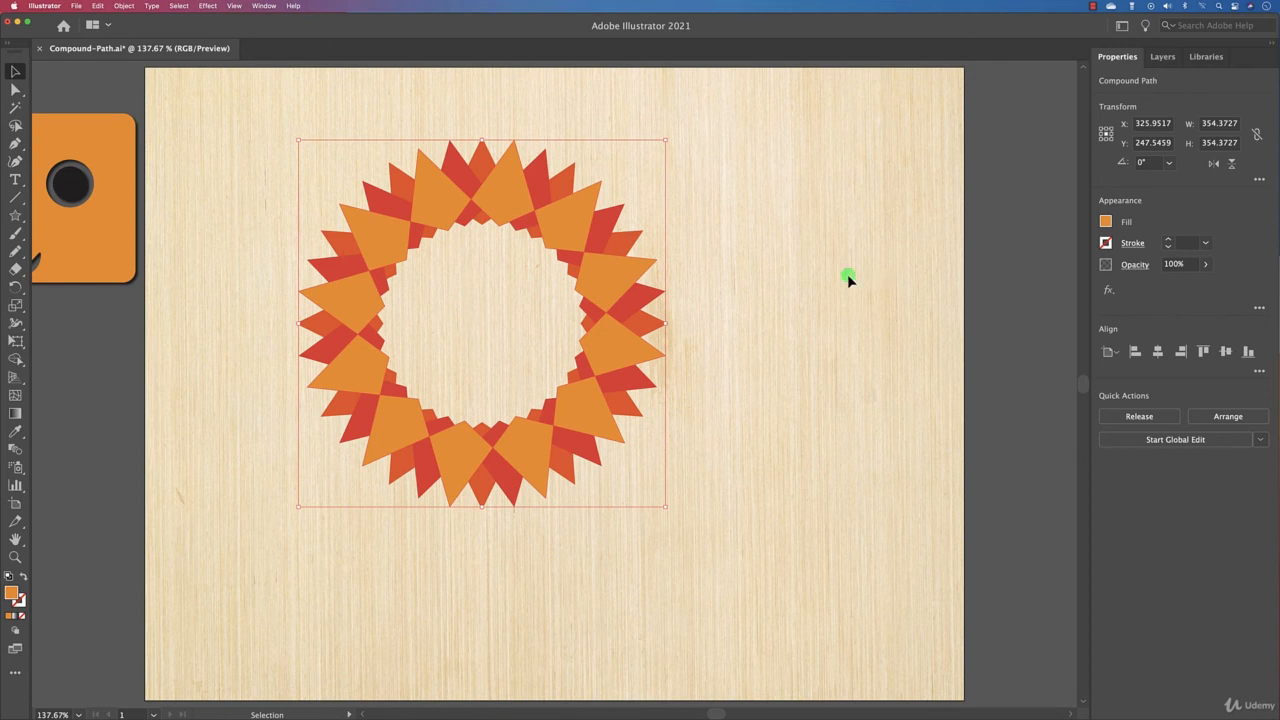
# Select all three layered star rings and move them together to the middle of the artboard
pyautogui.click(848, 275)
pyautogui.moveTo(704, 213); pyautogui.dragTo(513, 357)
pyautogui.moveTo(556, 400); pyautogui.dragTo(630, 448)
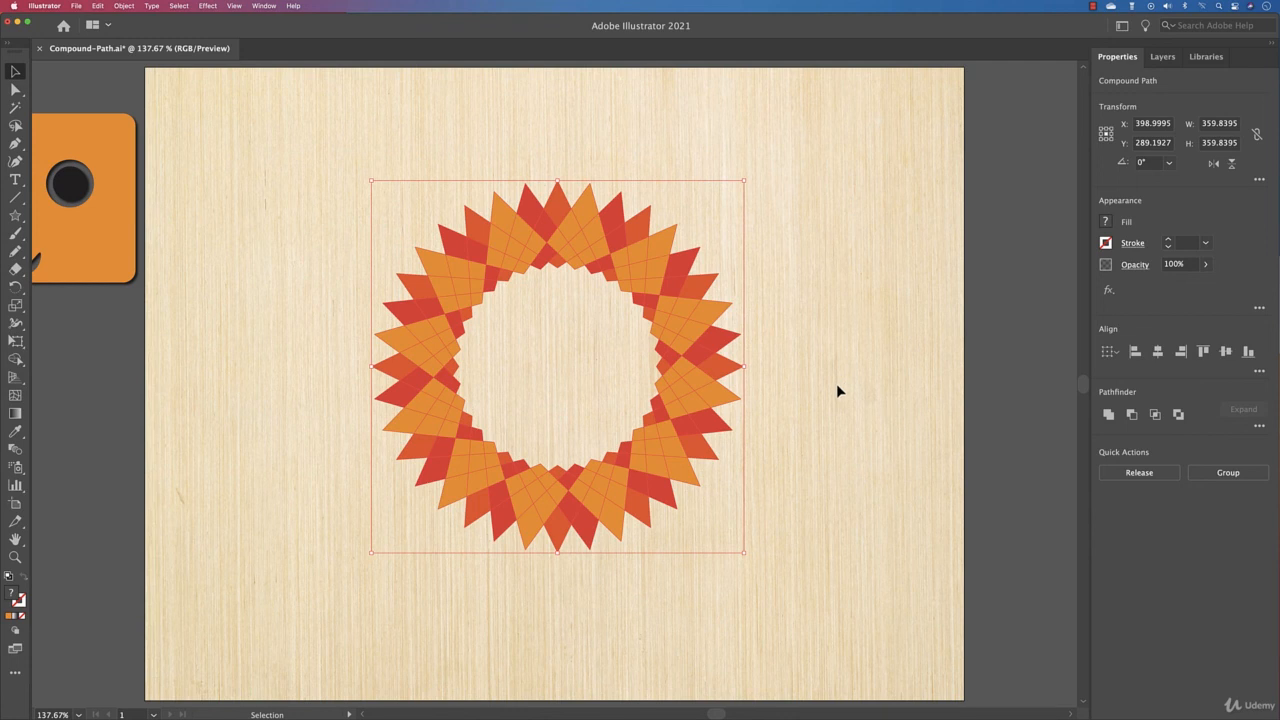
# Apply a drop shadow to the three star rings with X and Y offsets of 3 pt and a blur of 1 pt
pyautogui.click(210, 6)
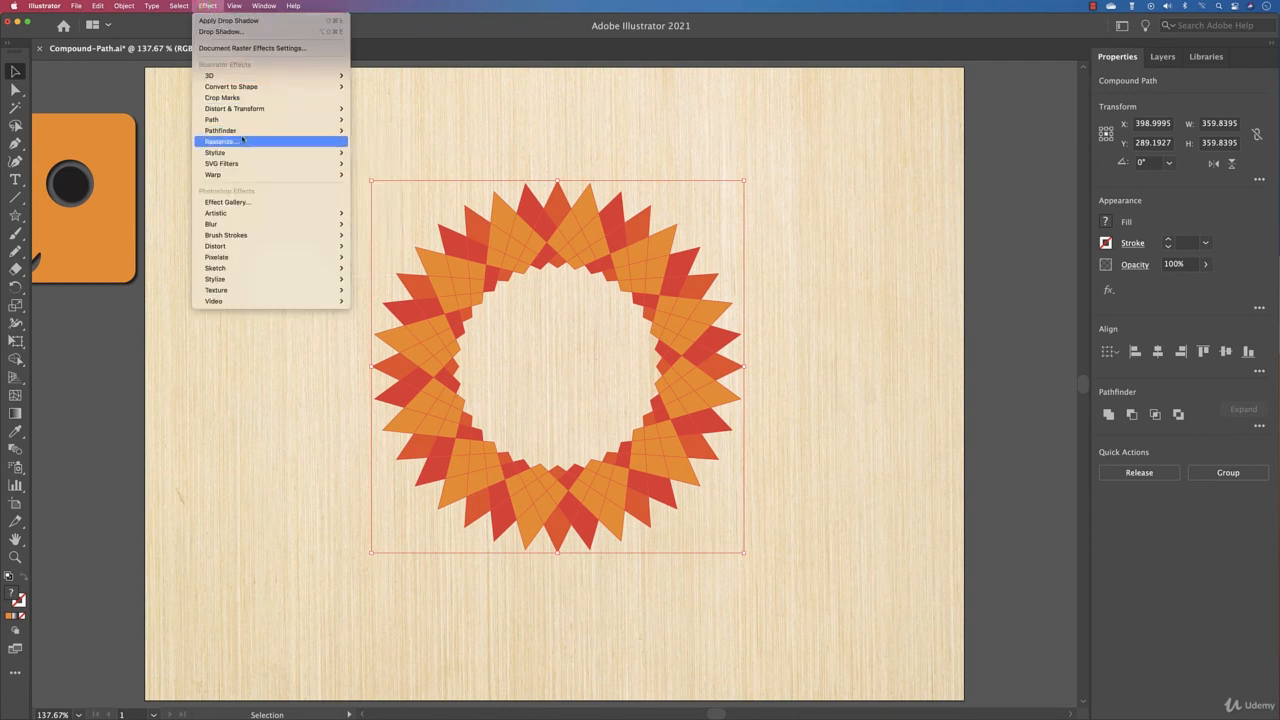
pyautogui.moveTo(250, 152)
pyautogui.click(363, 154)
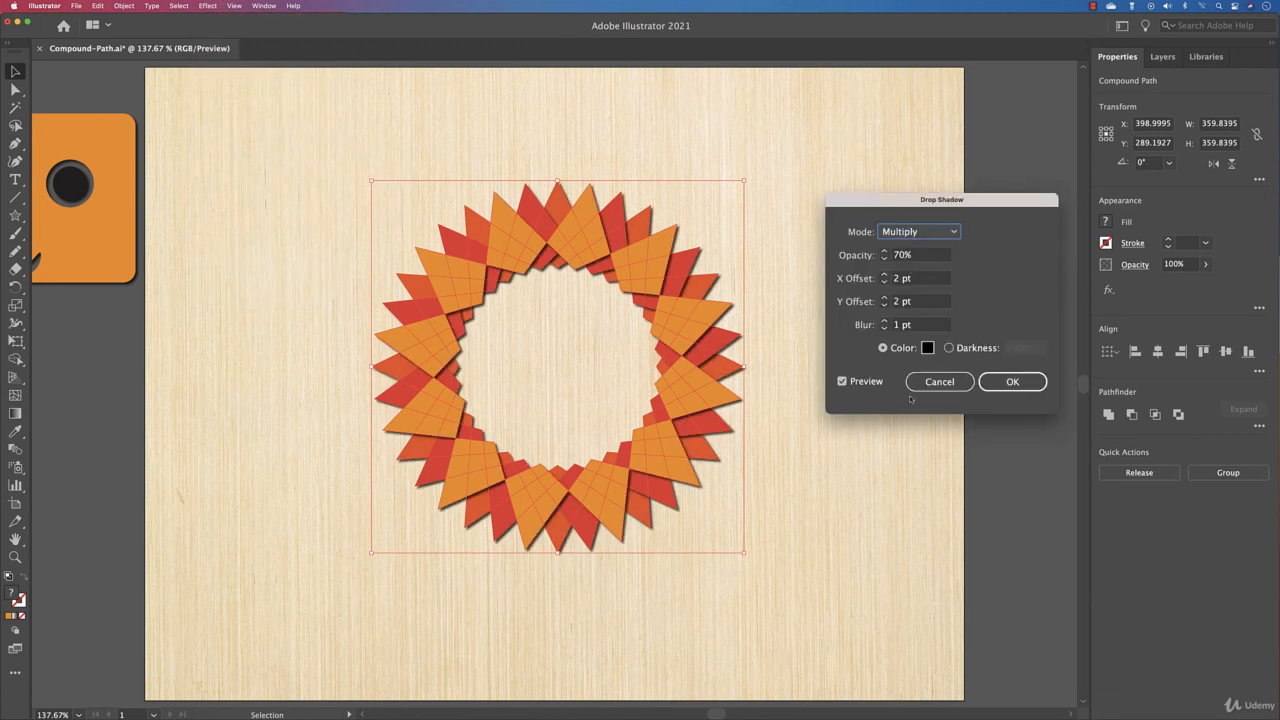
pyautogui.click(884, 321)
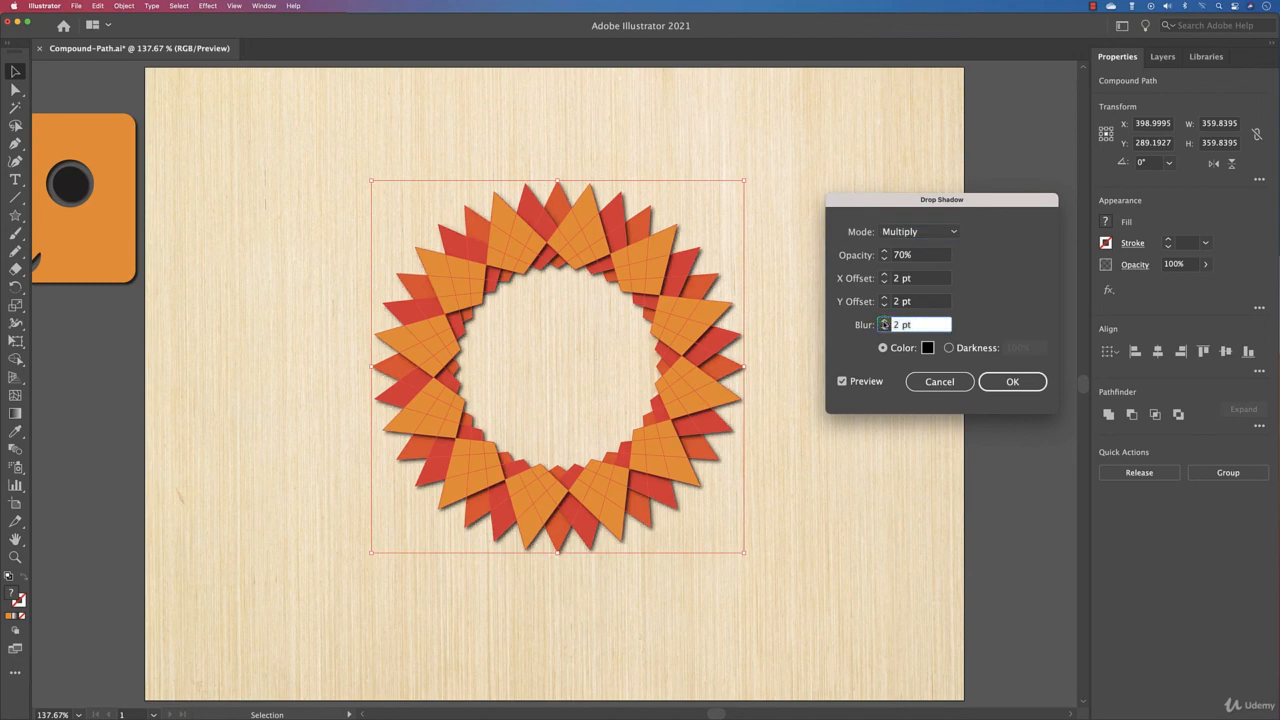
pyautogui.click(884, 328)
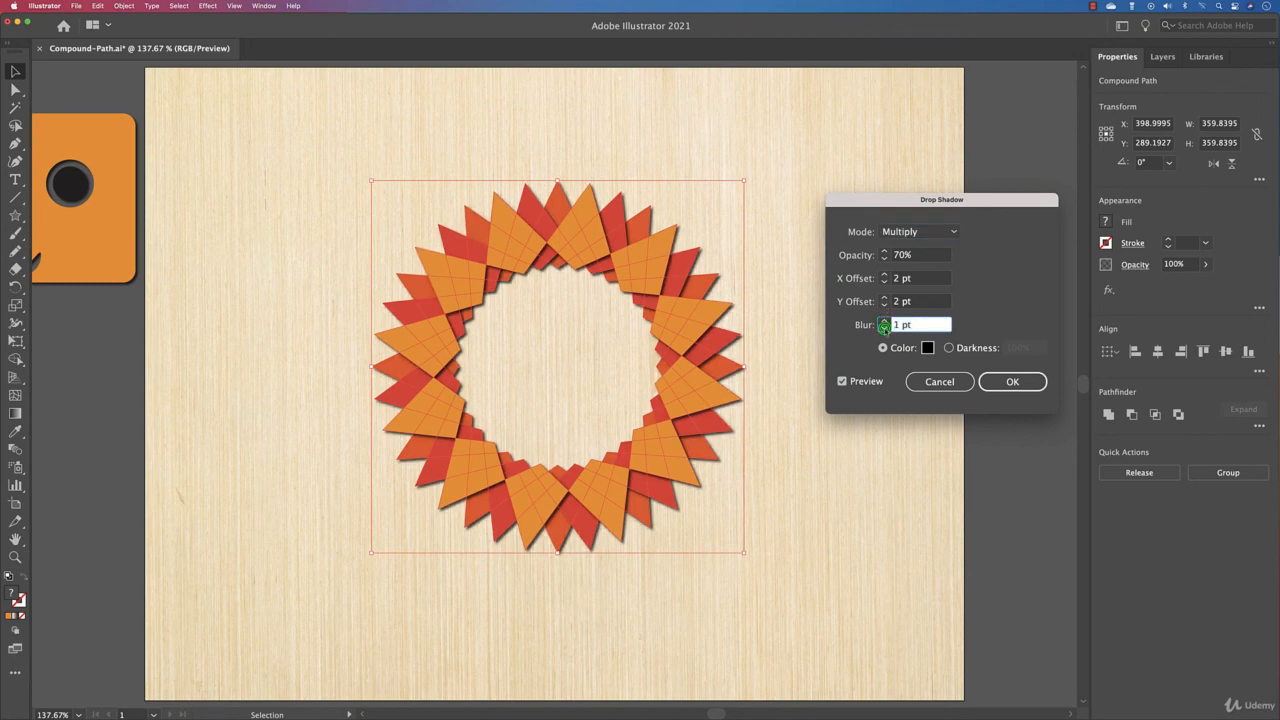
pyautogui.click(884, 274)
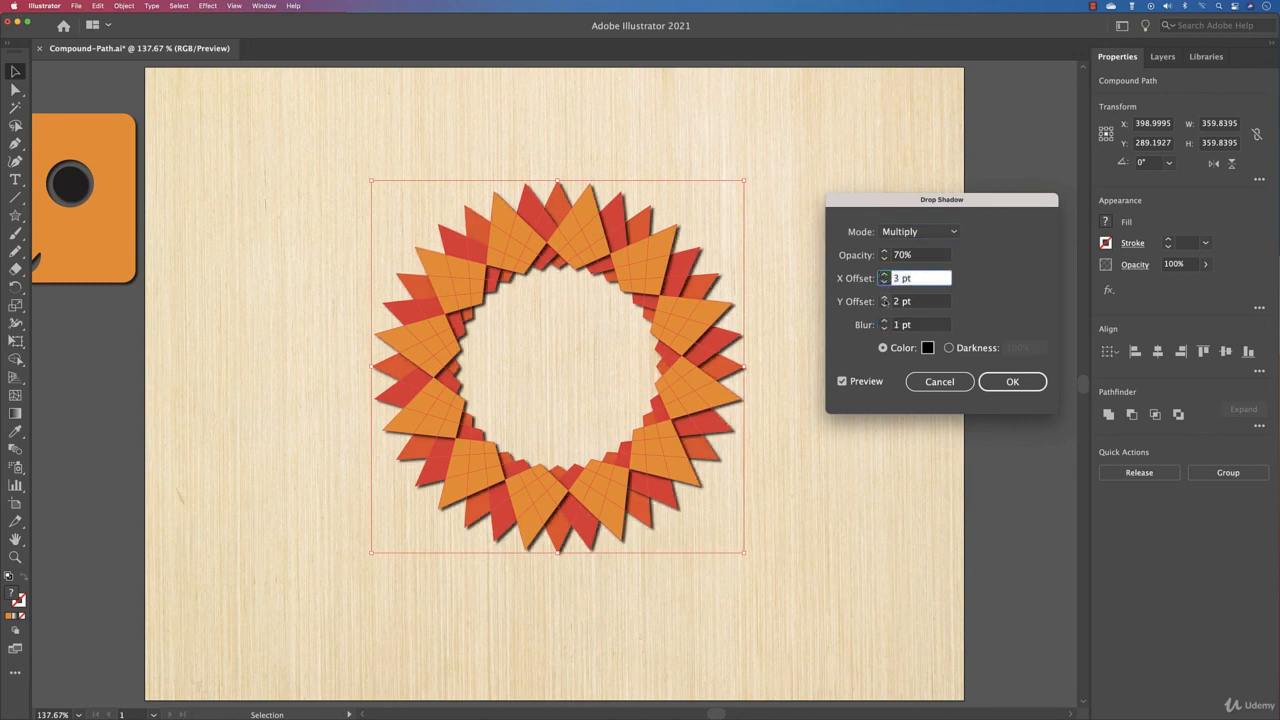
pyautogui.click(884, 297)
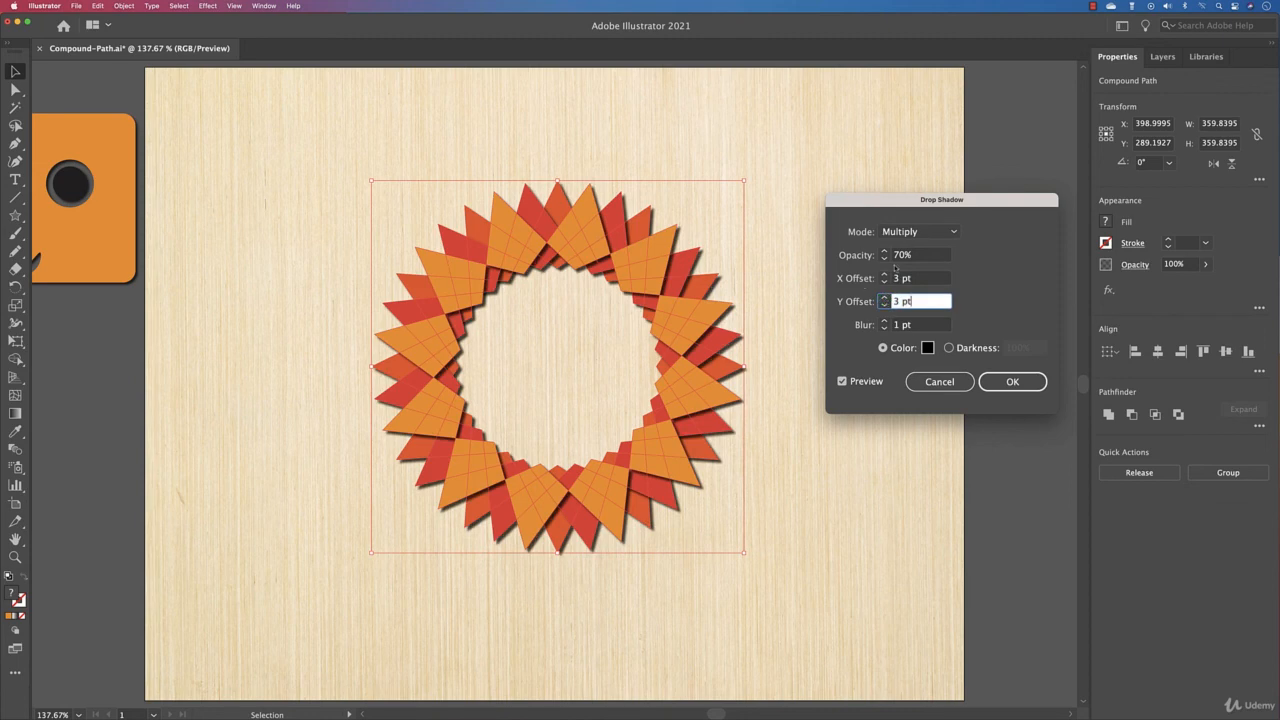
pyautogui.click(1012, 381)
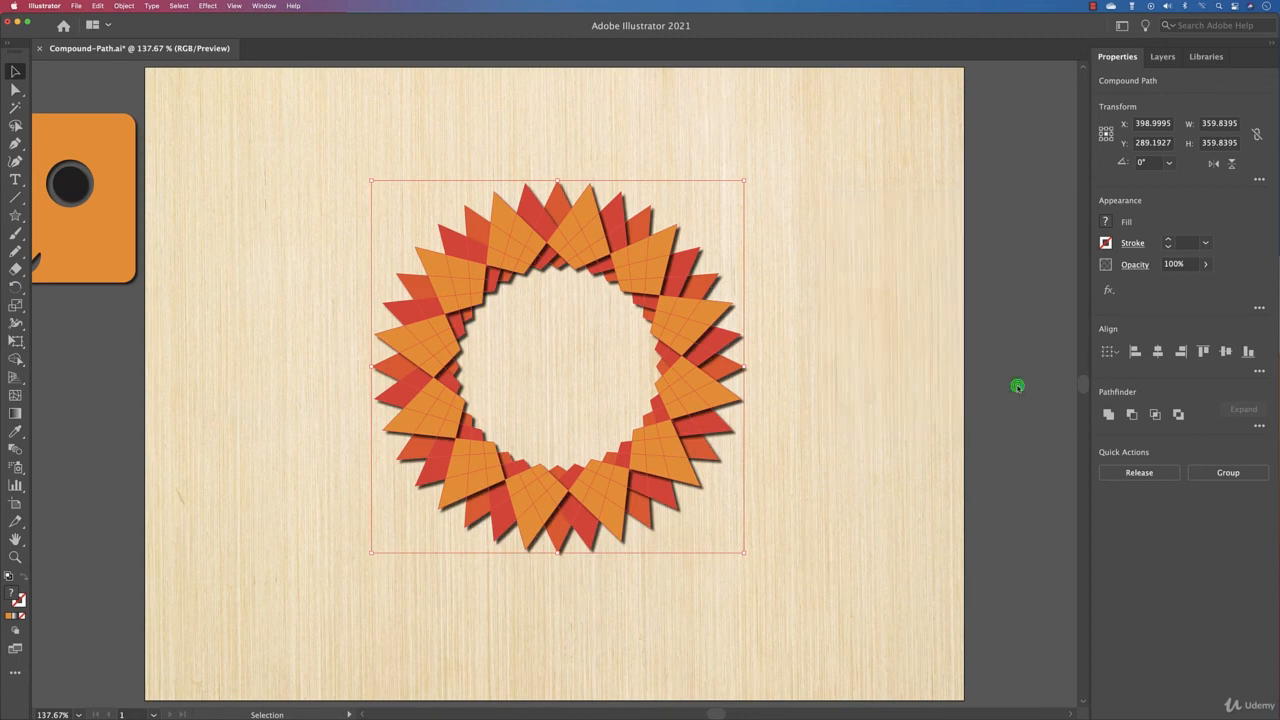
pyautogui.click(816, 419)
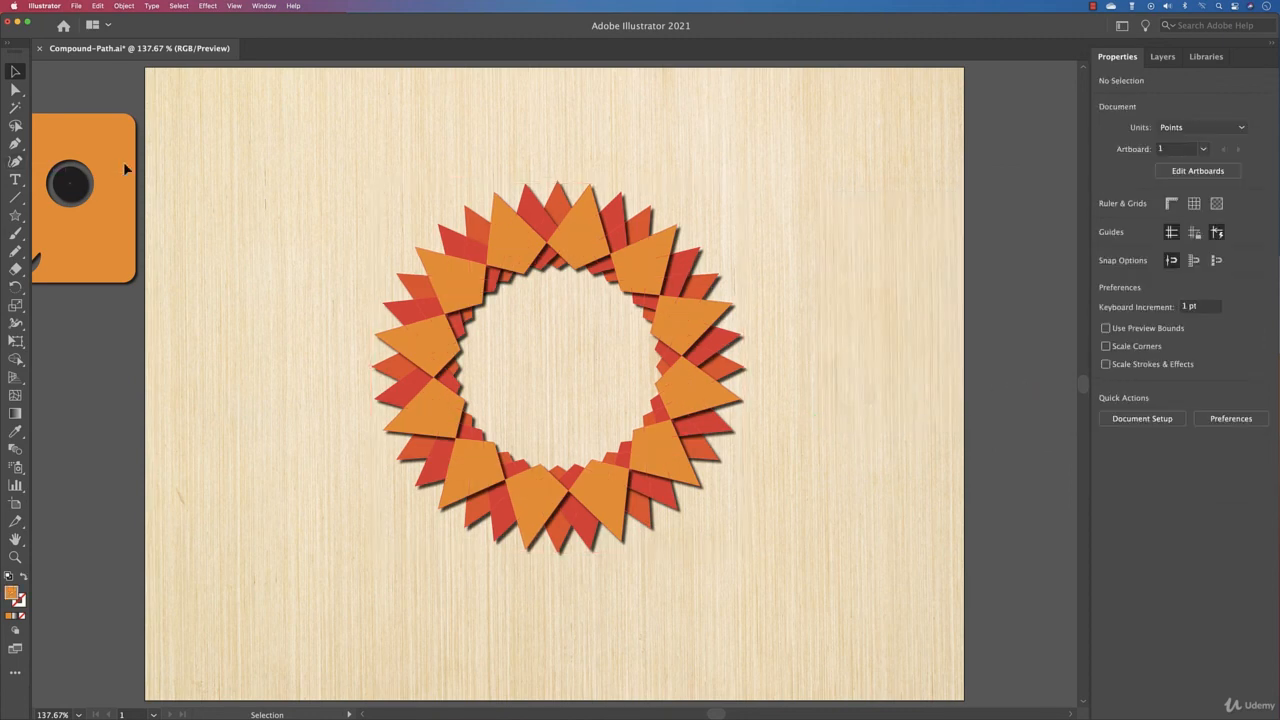